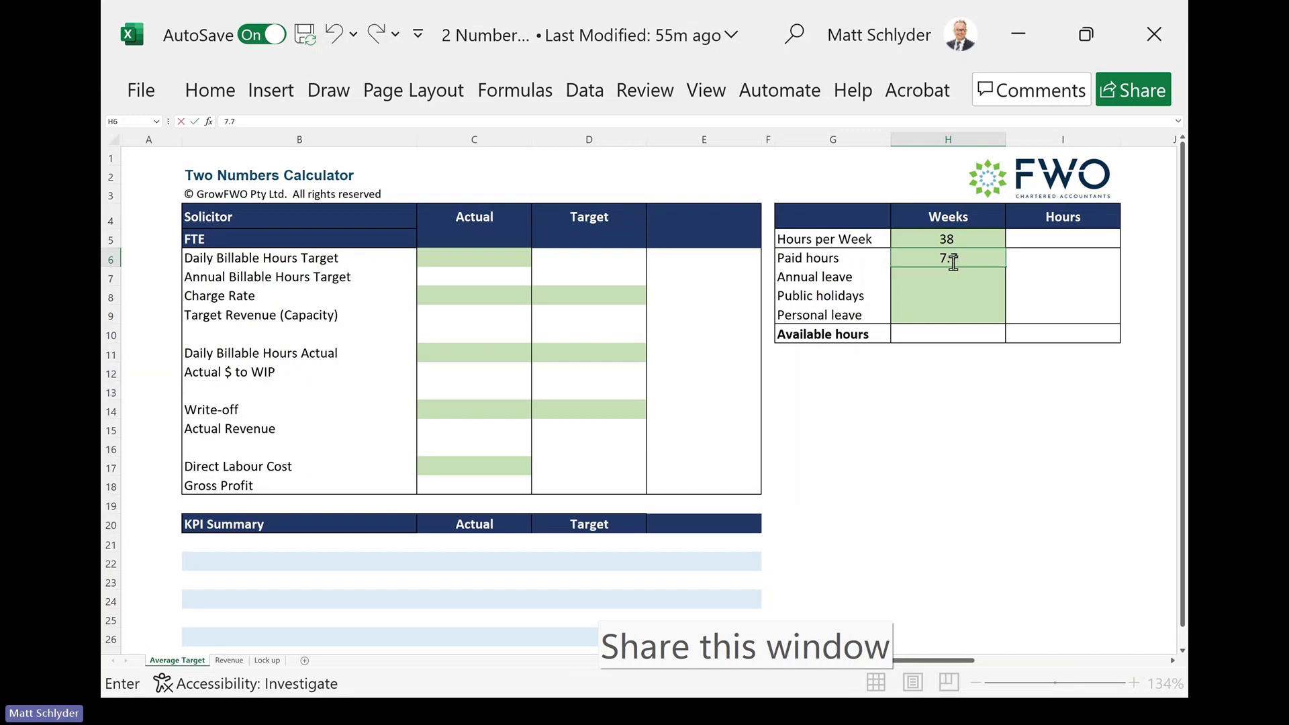
left_click(957, 259)
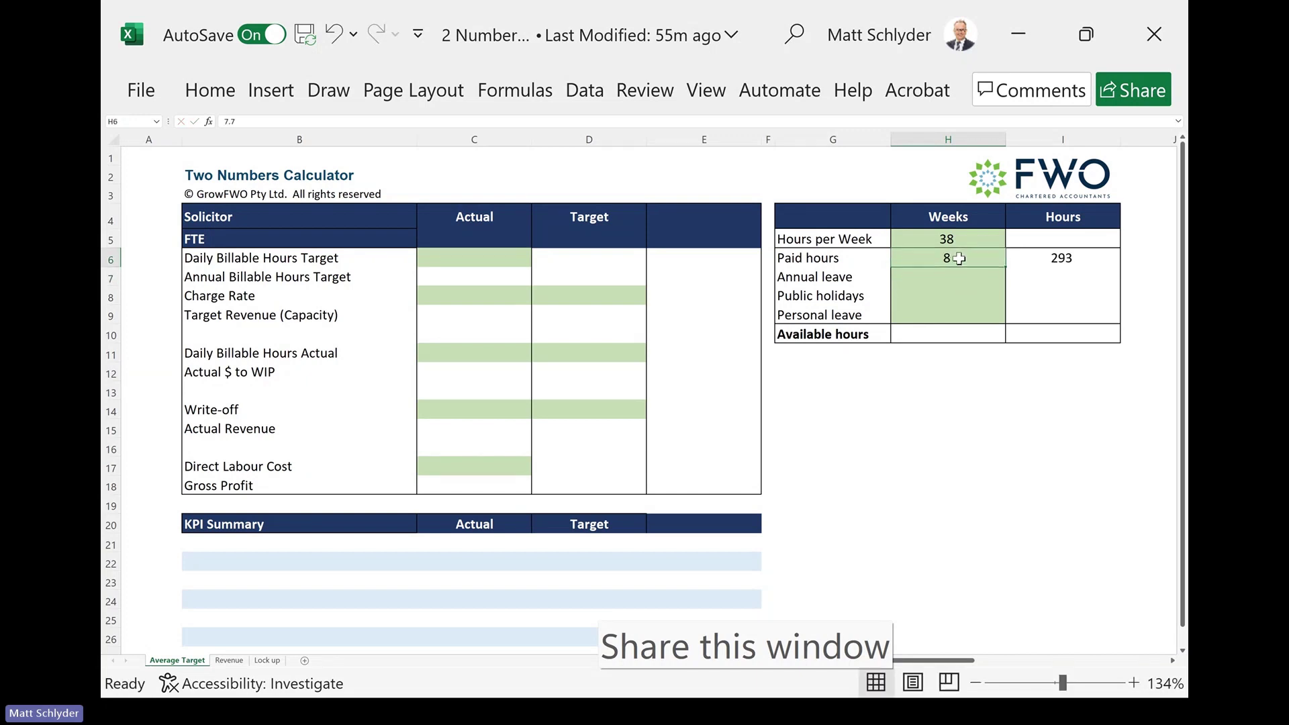
type("1976")
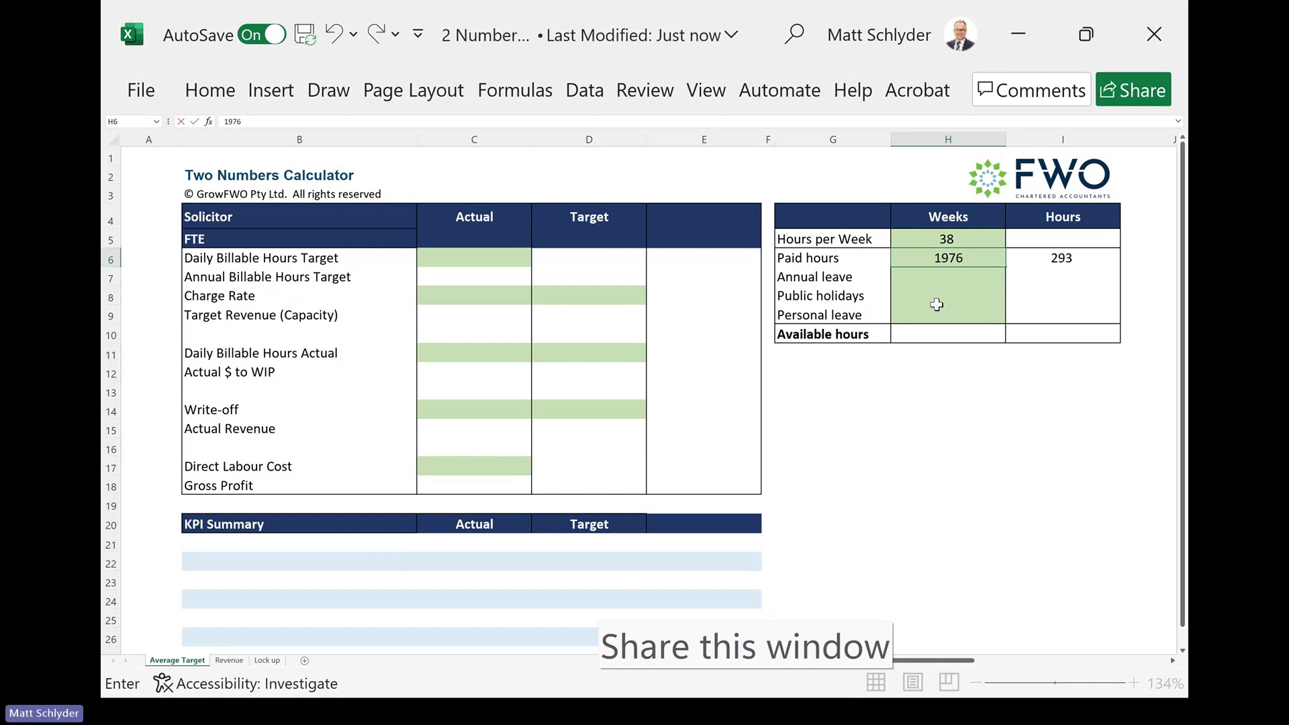
key("Return")
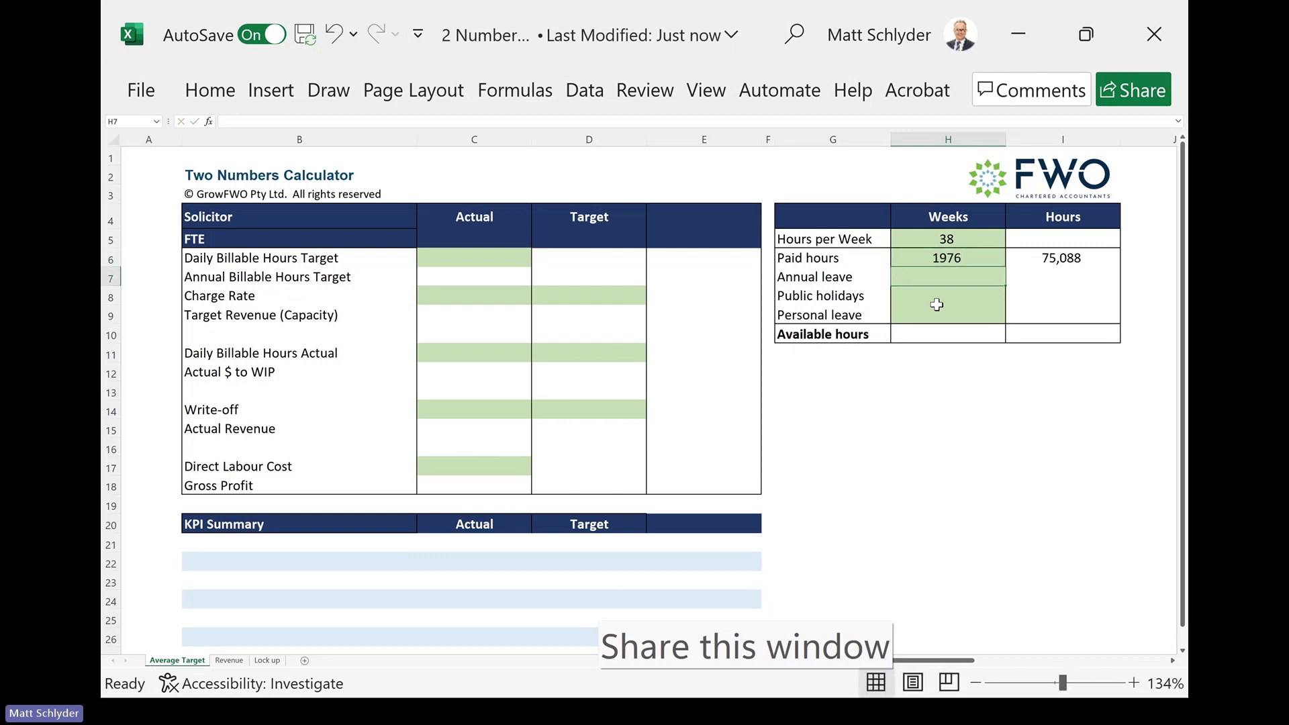
key("Up")
key("Delete")
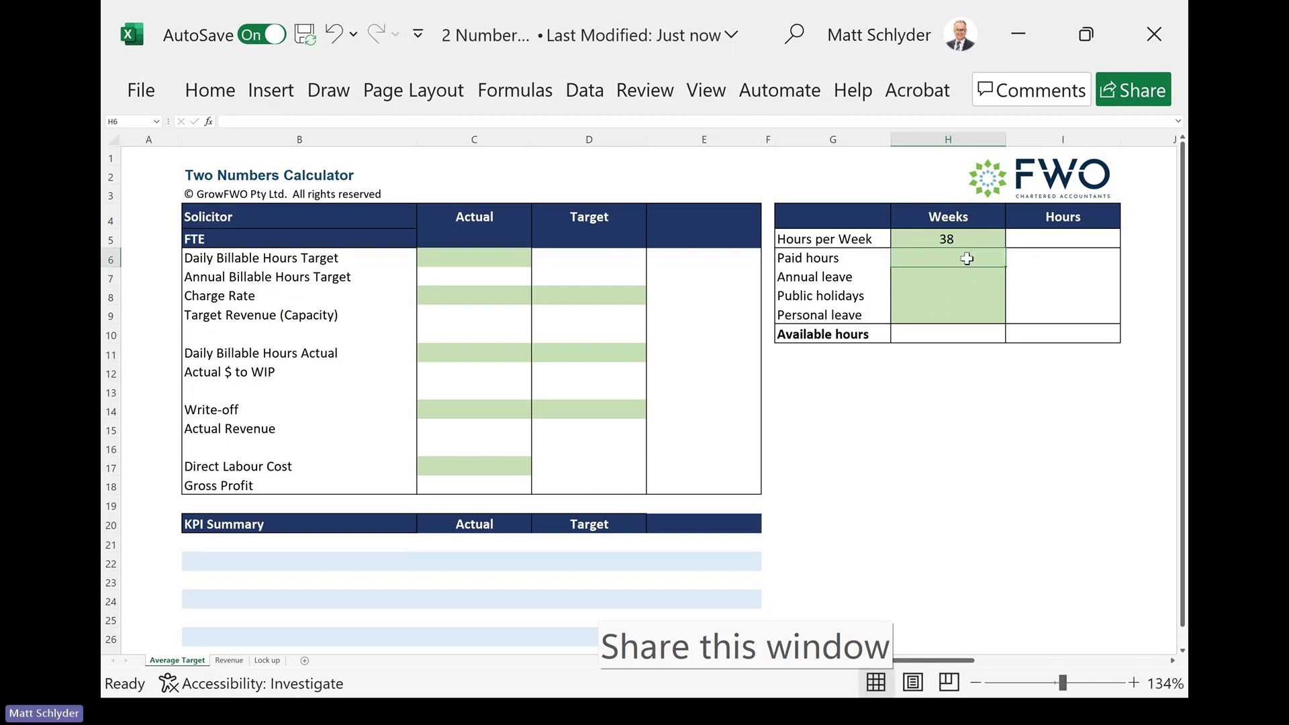
- In the Weeks column, set Paid hours to 52 and Annual leave to -4
type("52")
key("Return")
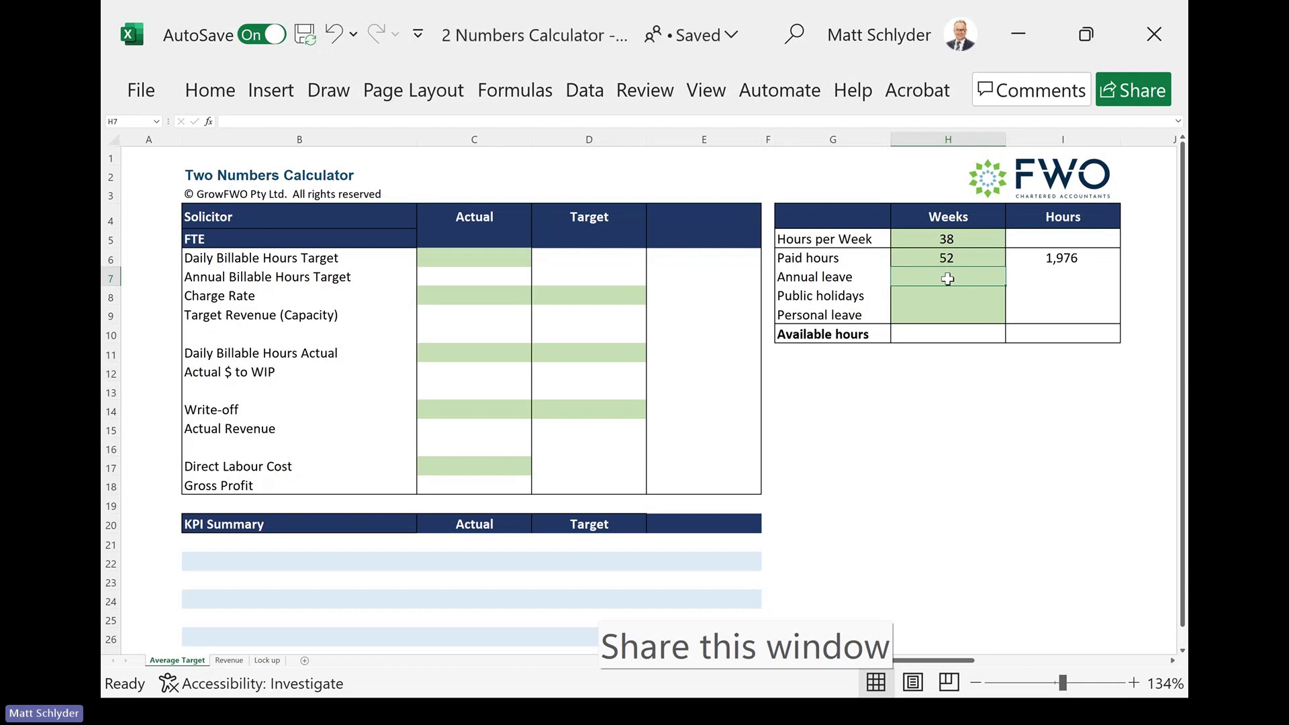
type("=")
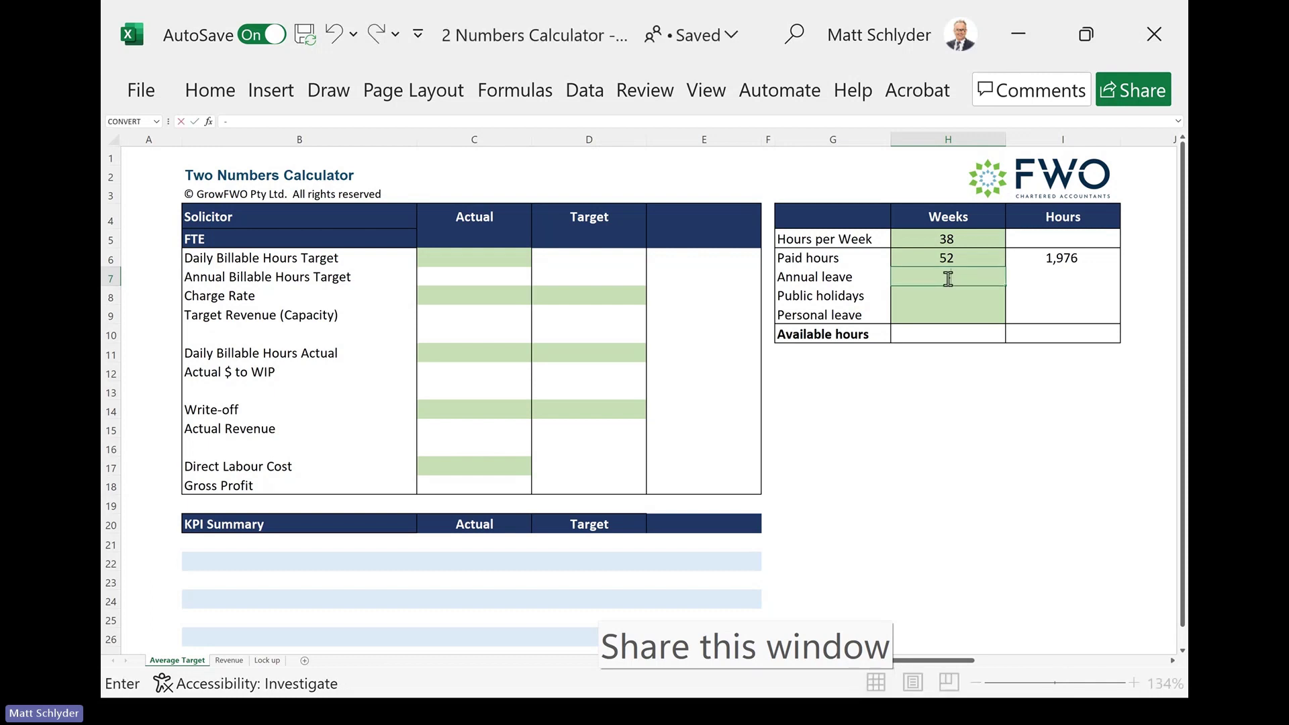
type("4")
key("Return")
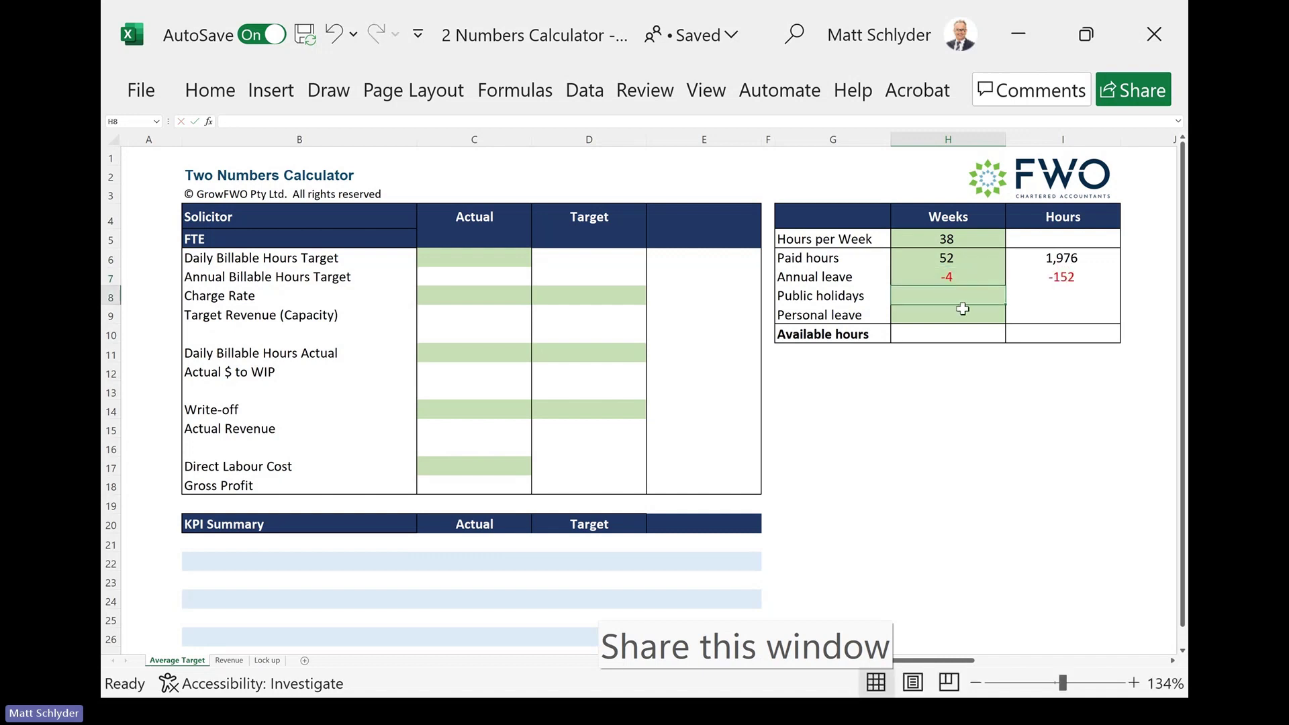
- Set both Public holidays and Personal leave to -2 in the Weeks column
type("-2")
key("Return")
type("-2")
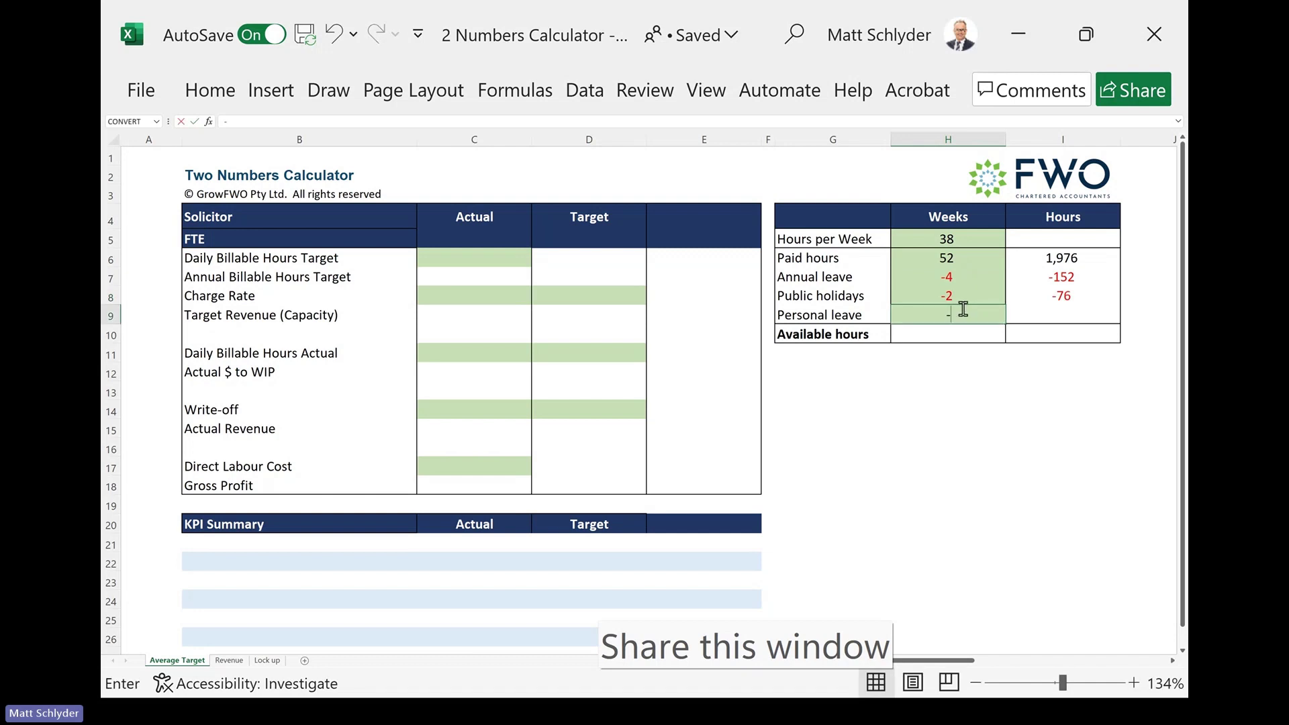
key("Return")
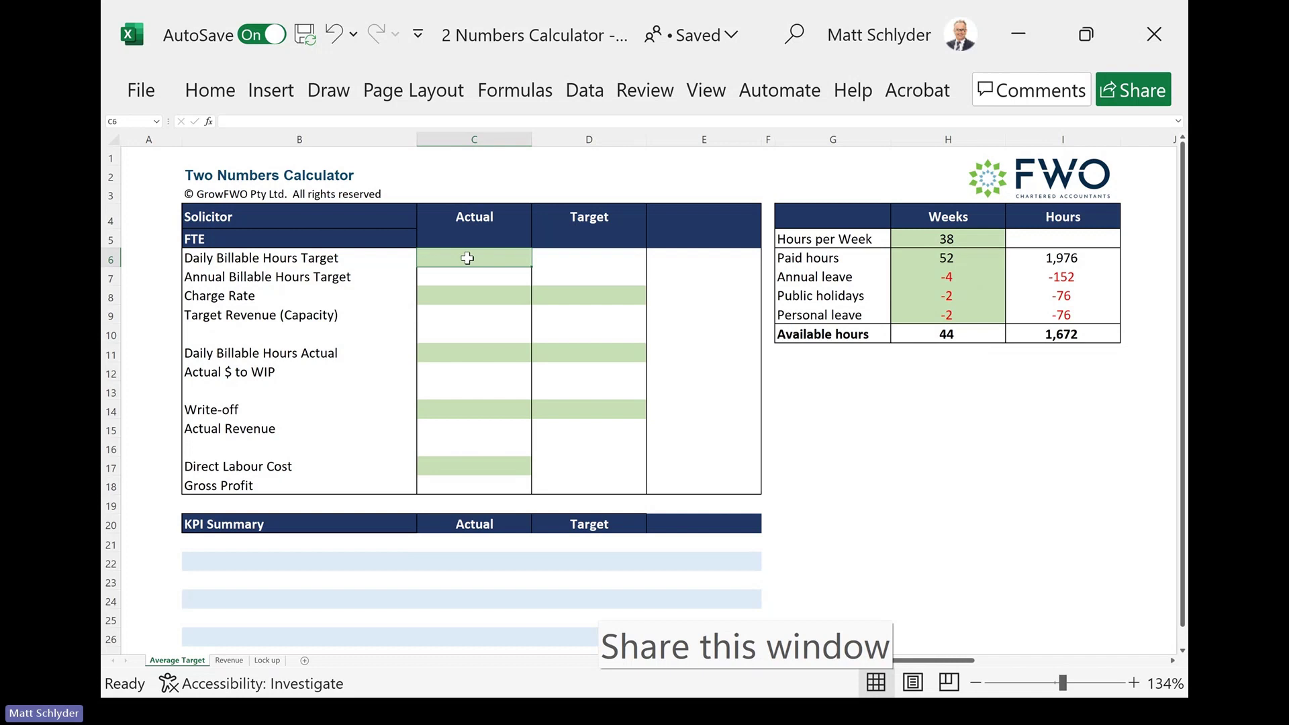
- In the solicitor's Actual column, set the Daily Billable Hours Target to 5.5 and the Charge Rate to $420
type("5.5")
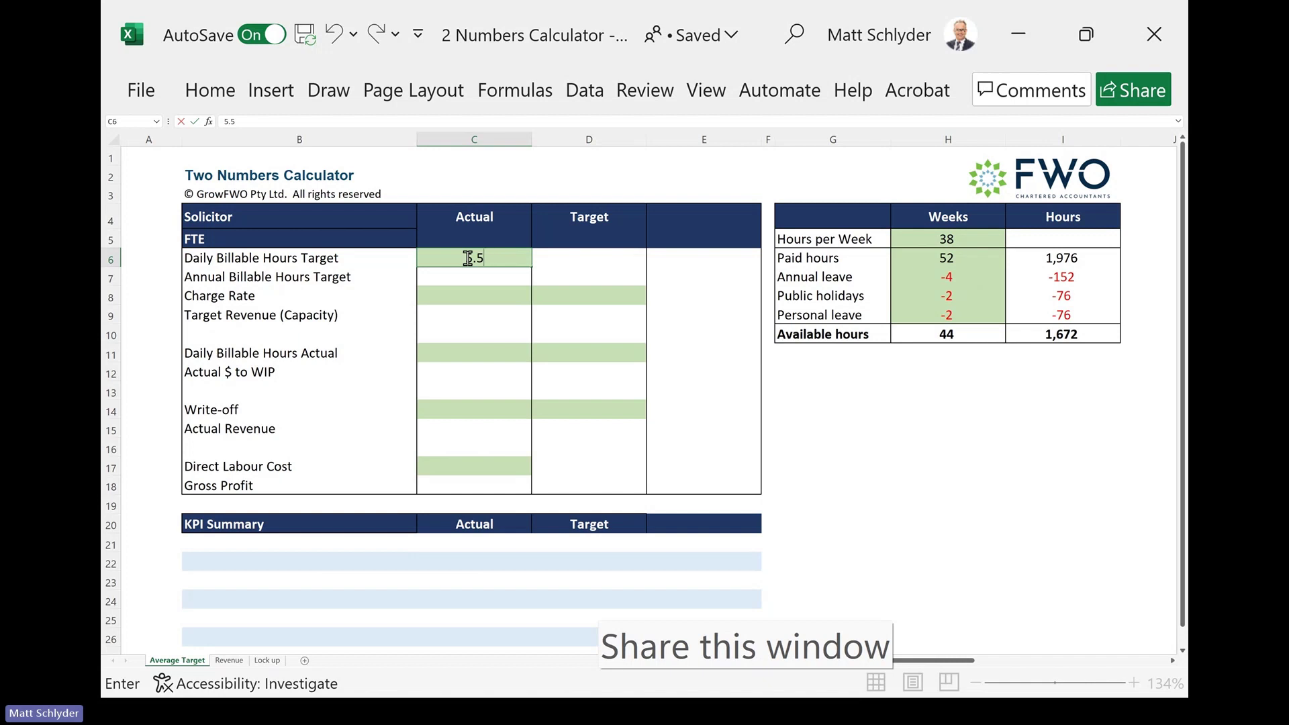
key("Return")
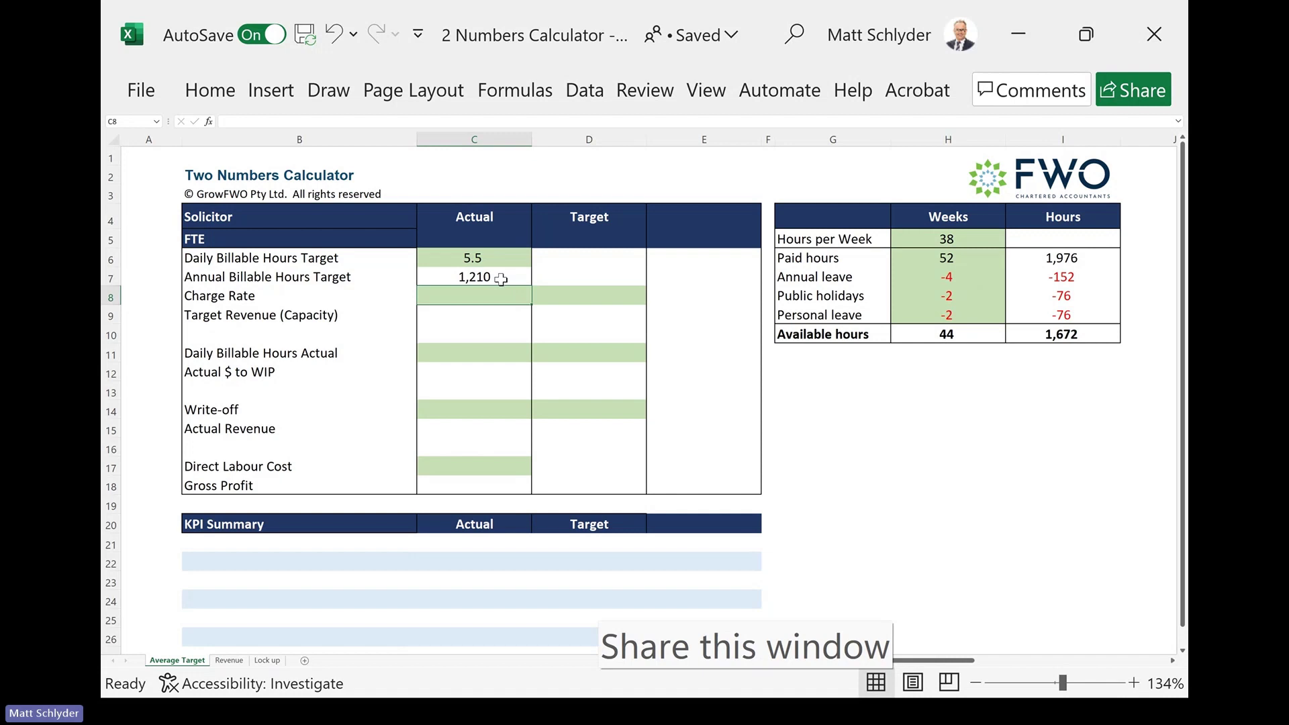
type("420")
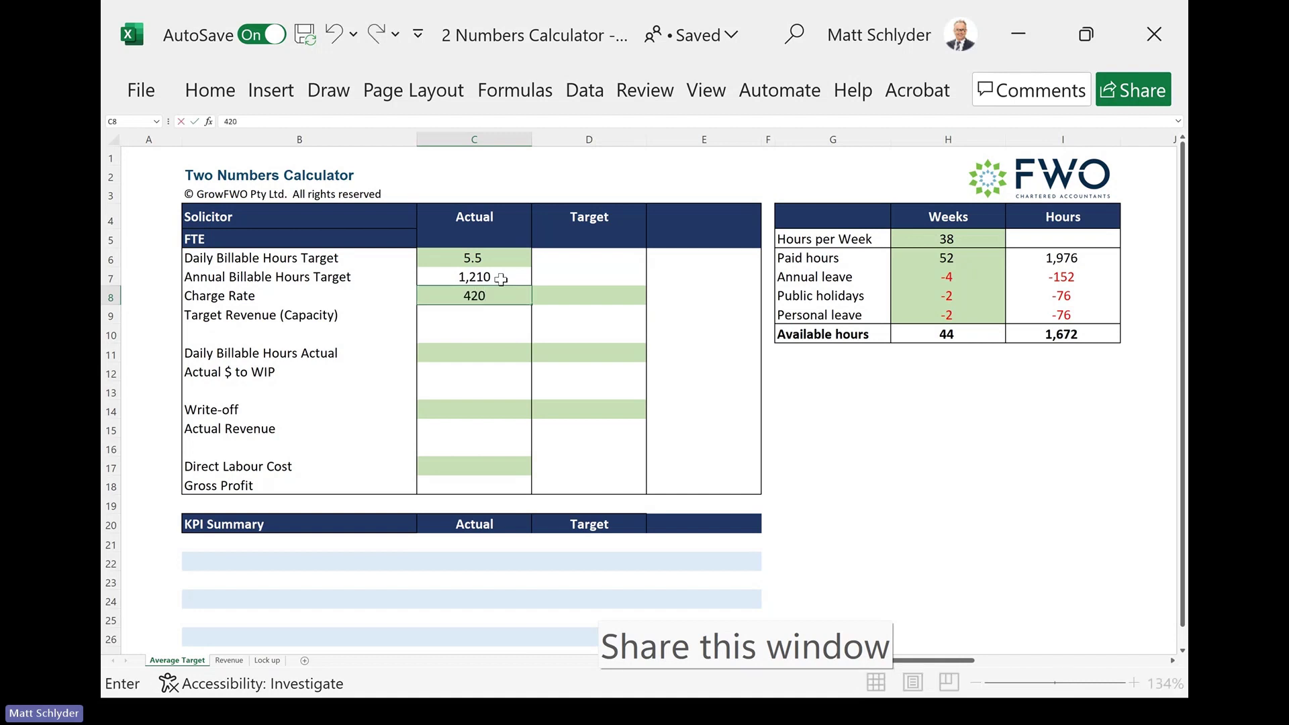
key("Return")
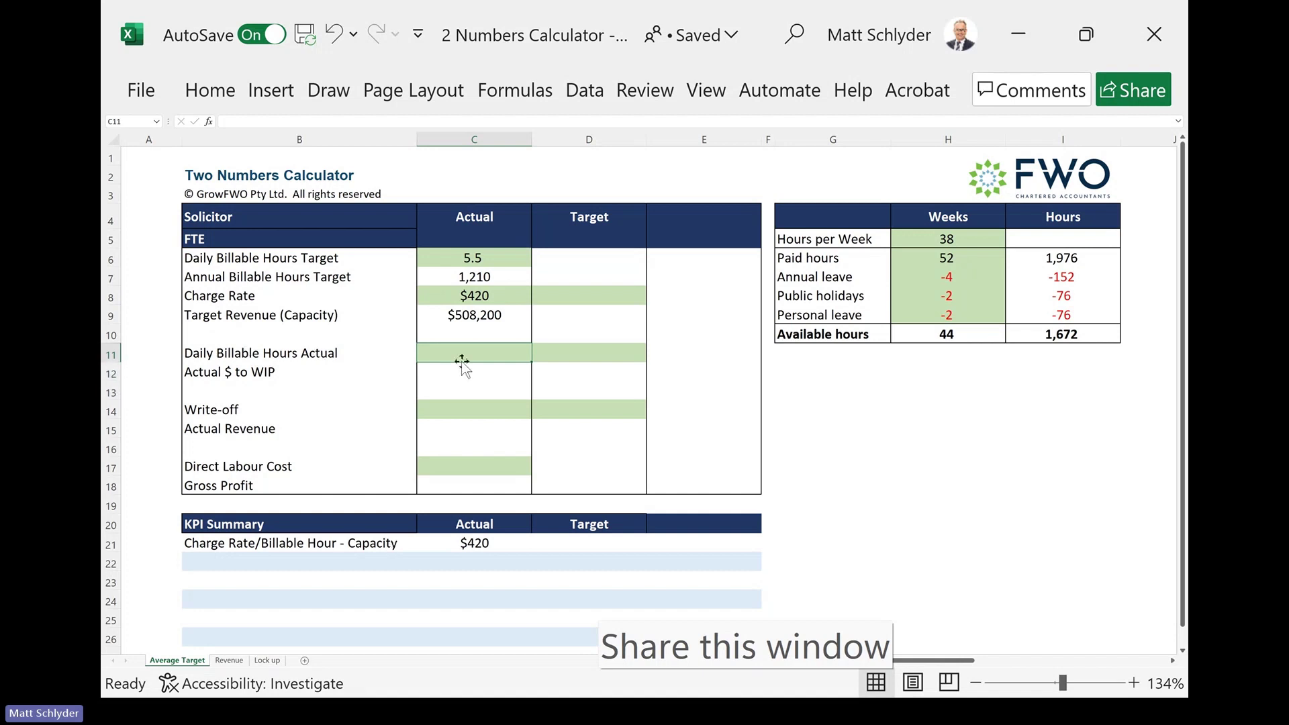
- In the Actual column, set Daily Billable Hours Actual to 4 and Write-off to -10%
type("4")
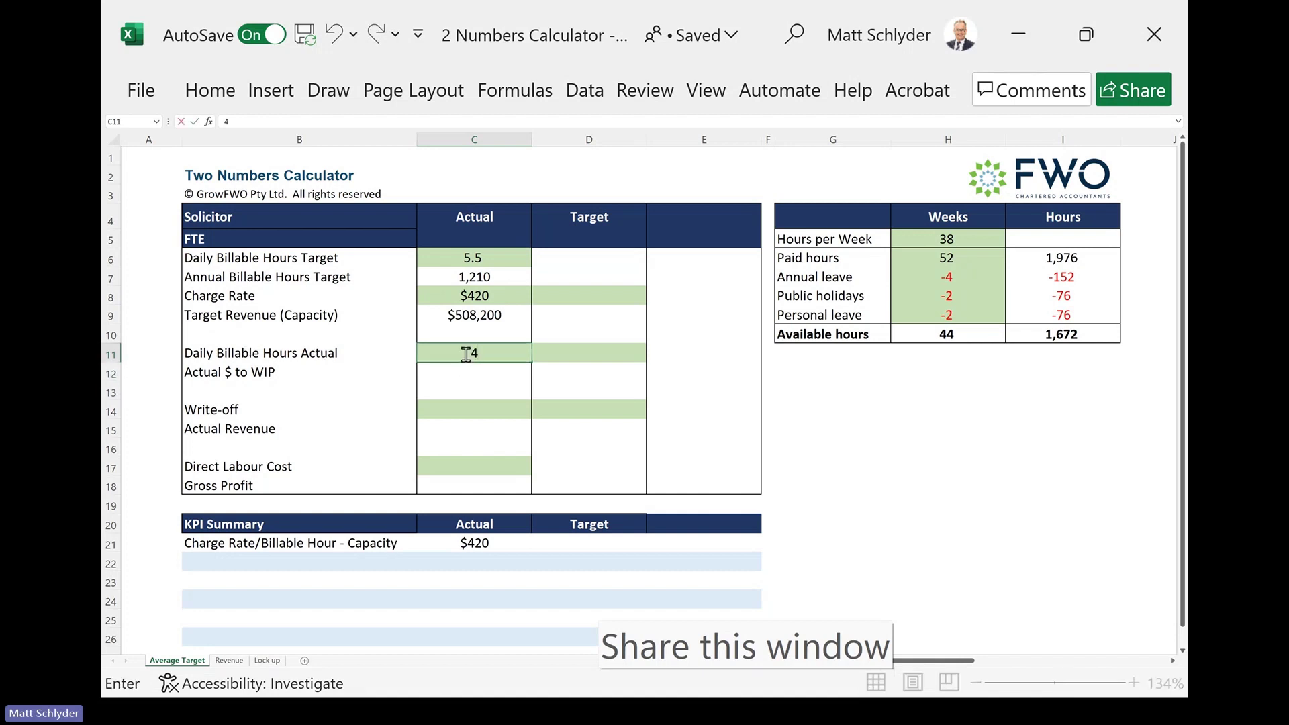
key("Return")
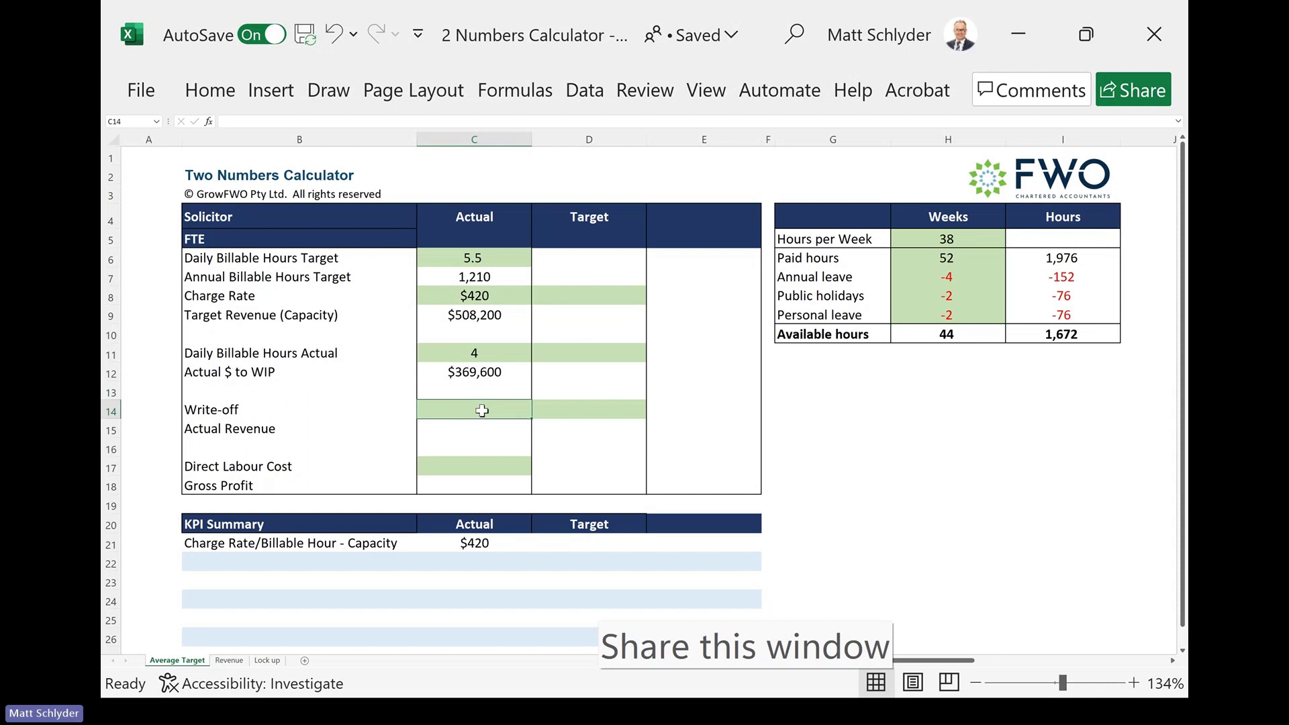
type("-10")
key("Return")
left_click(482, 465)
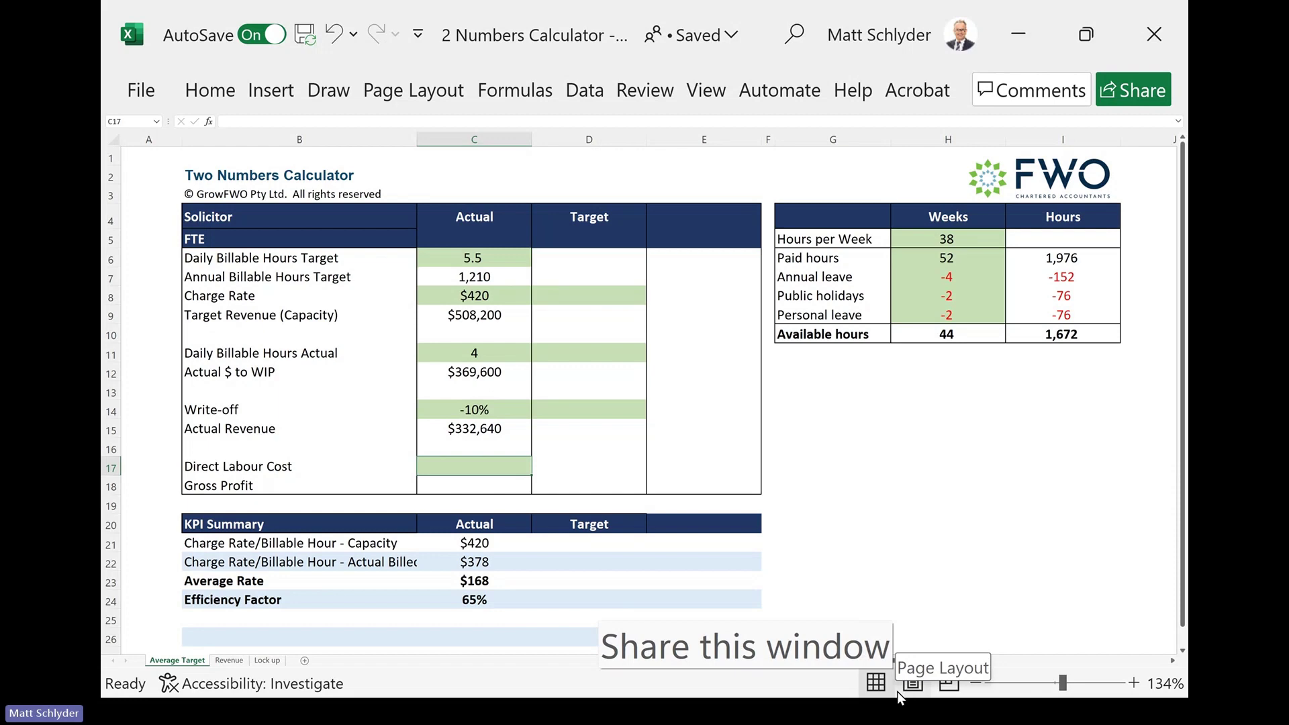
- Return to the PowerPoint slideshow and advance past the "What do you make per hour?" slide
left_click(1016, 39)
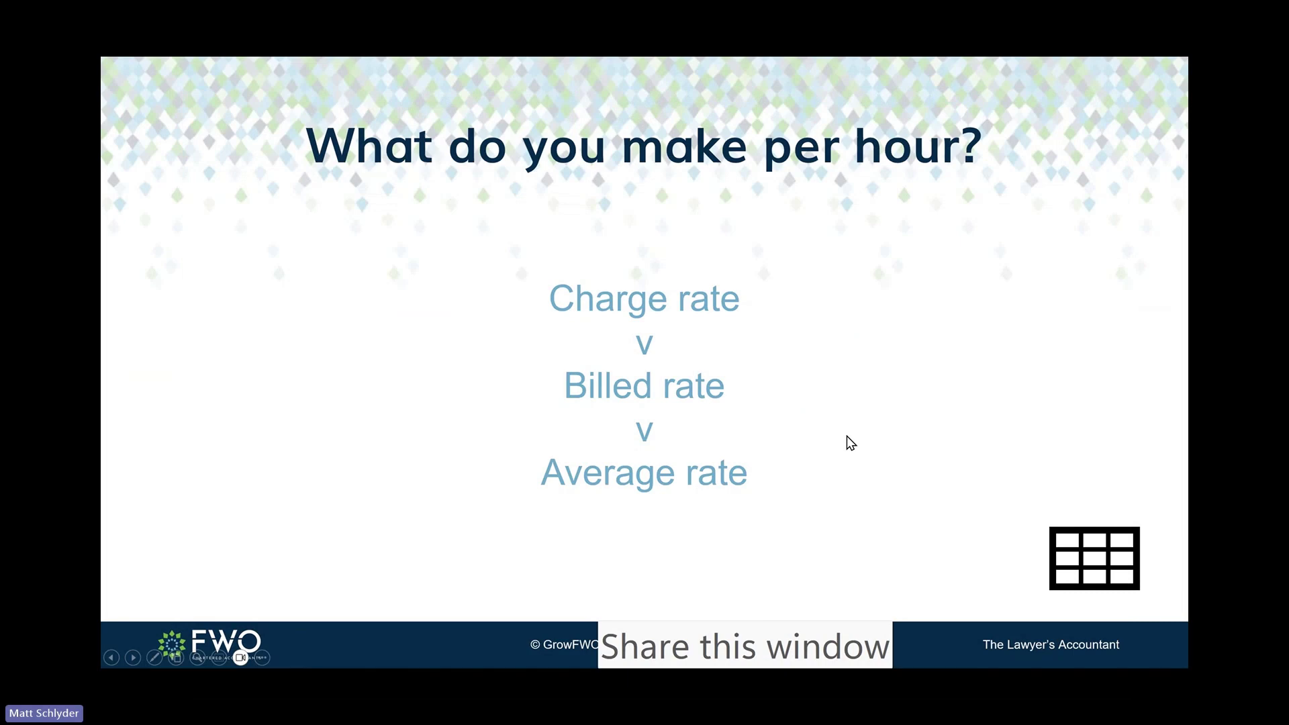
key("Right")
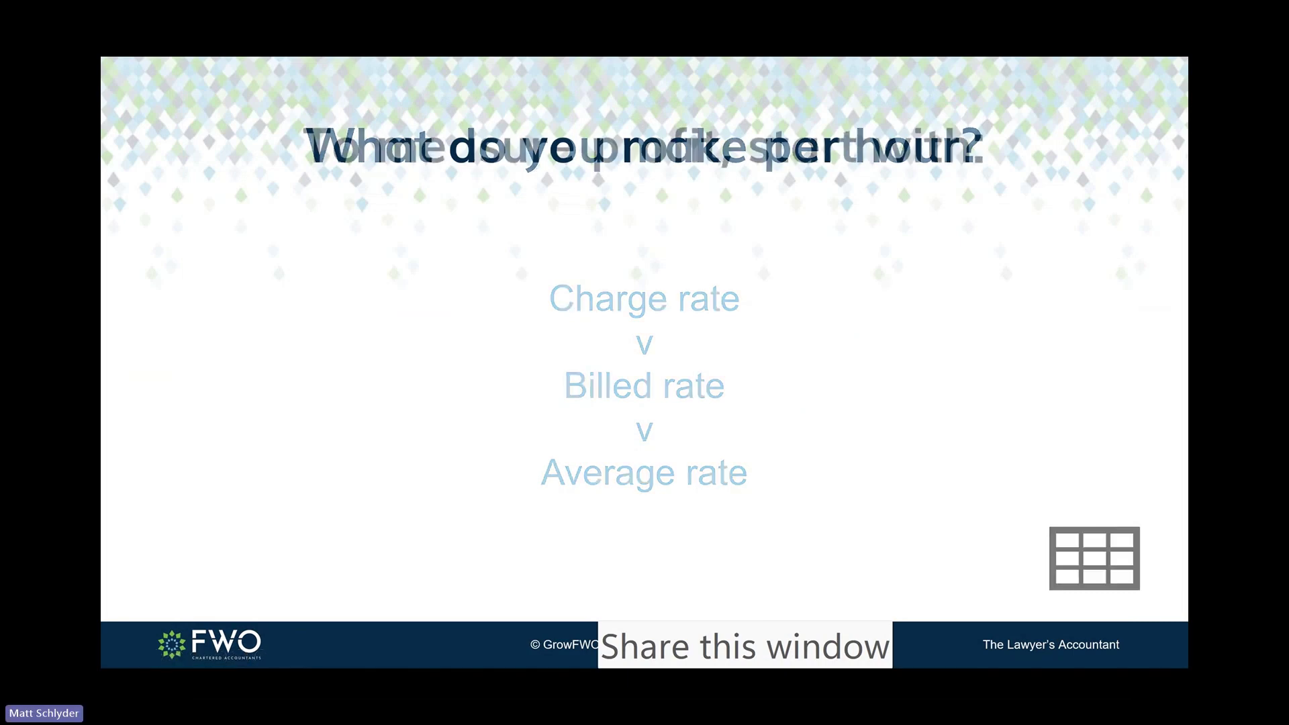
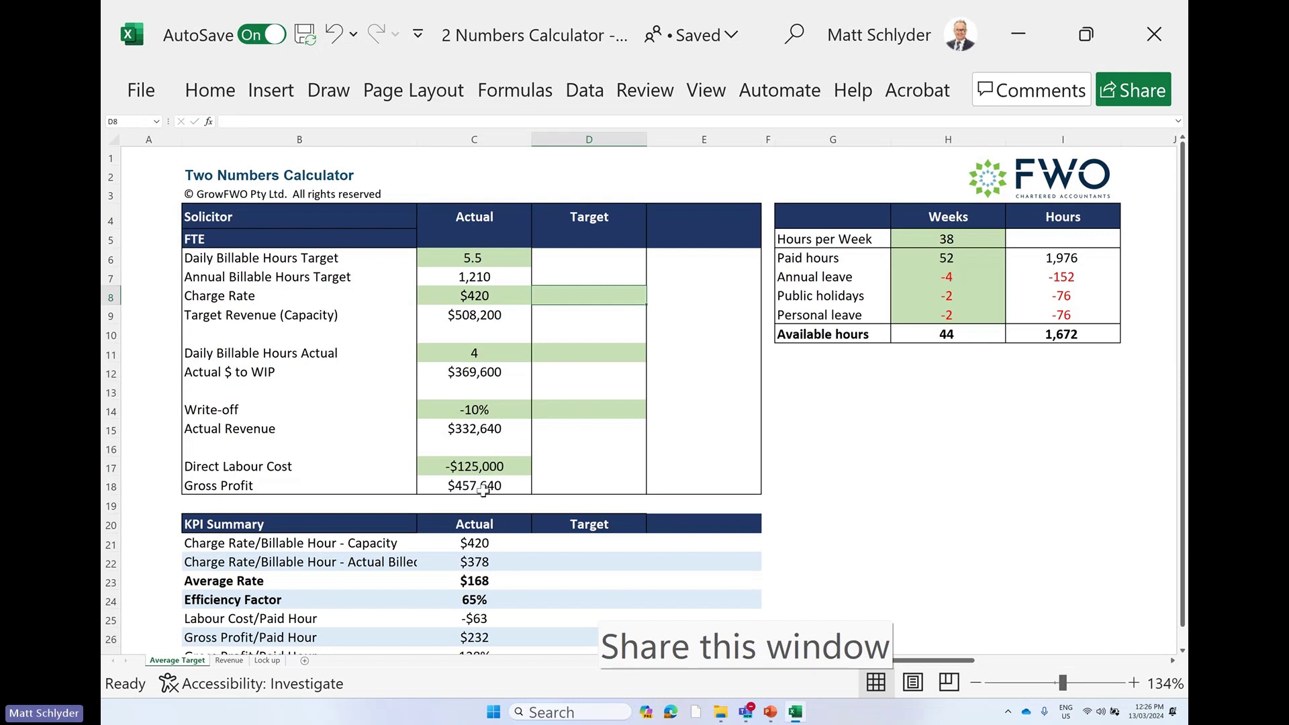
- Make the Actual Direct Labour Cost positive by removing its minus sign, giving $125,000
left_click(457, 467)
double_click(456, 467)
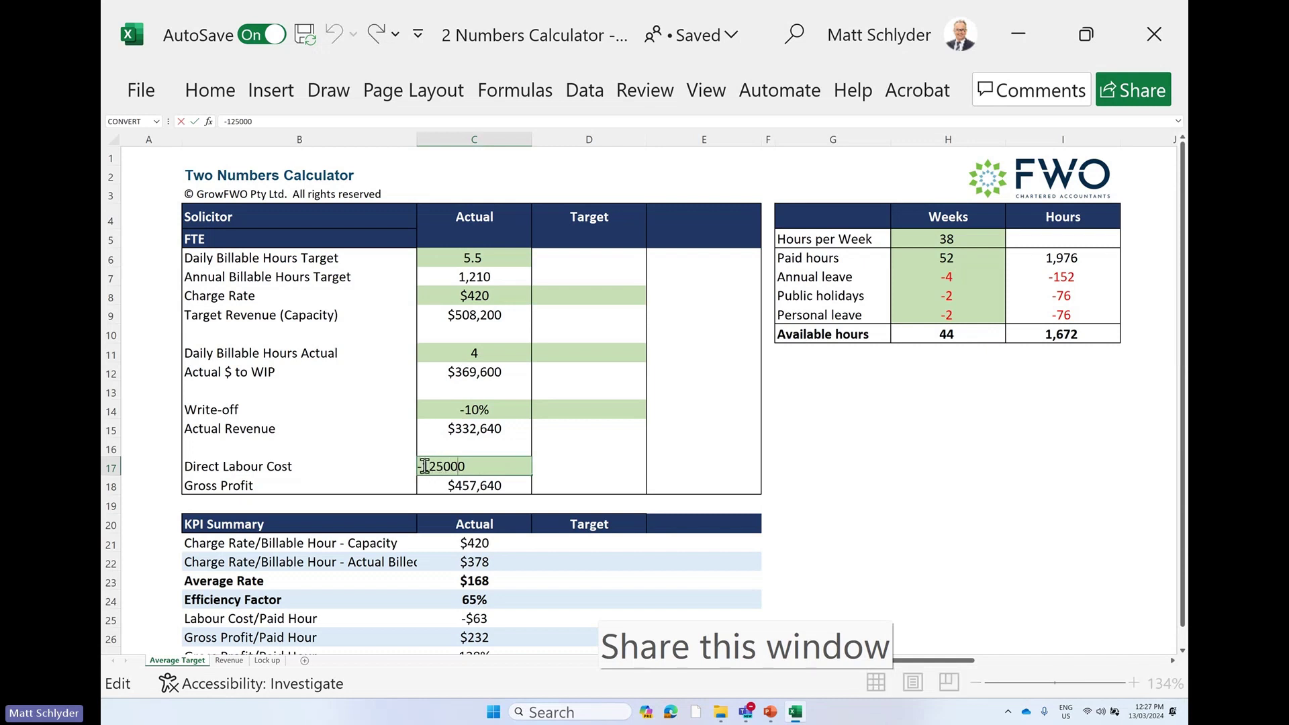
key("BackSpace")
key("Return")
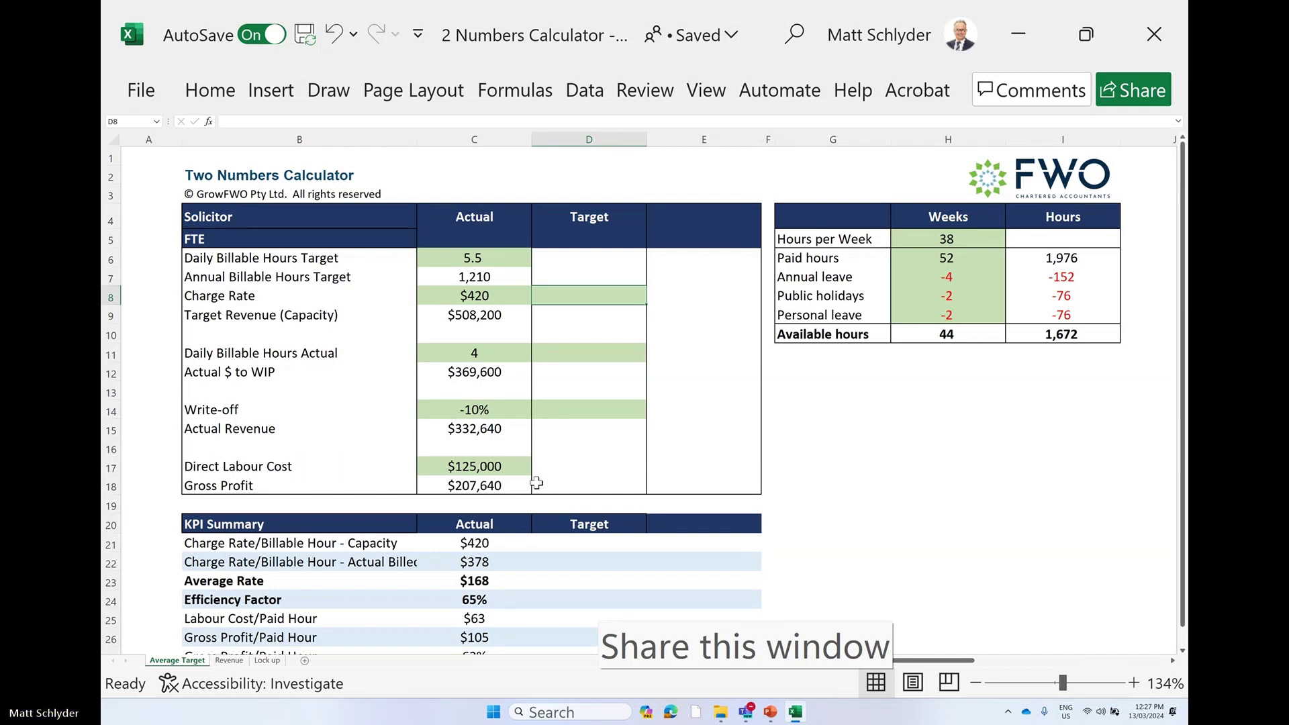
- Set the solicitor's Charge Rate in the Target column to $430
scroll(548, 481, "down", 1)
scroll(547, 481, "down", 2)
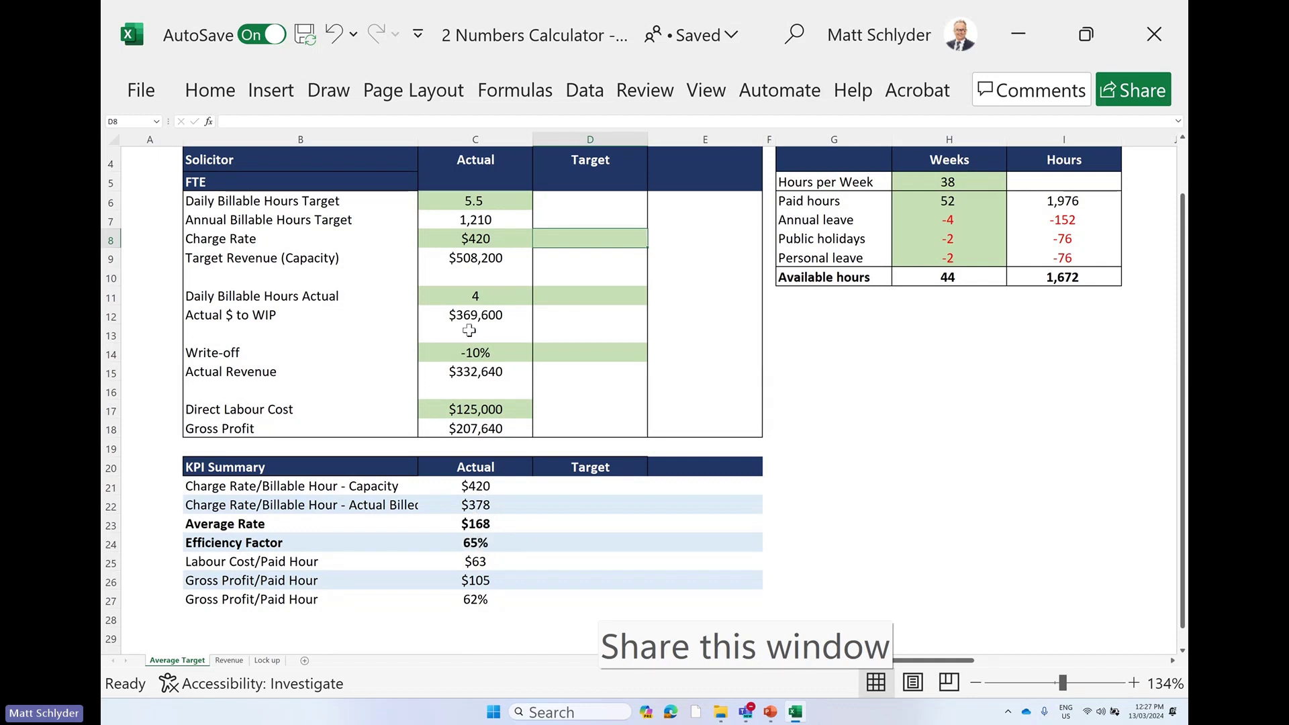
scroll(469, 330, "up", 1)
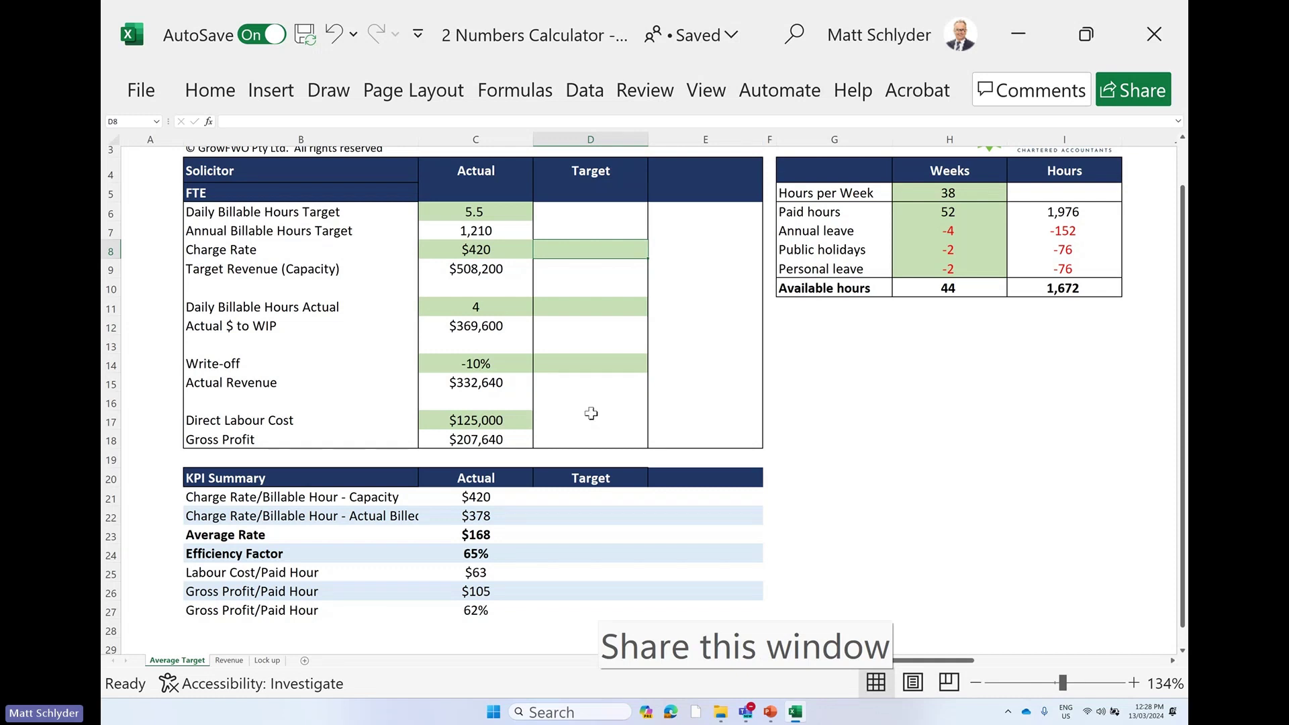
scroll(558, 303, "up", 1)
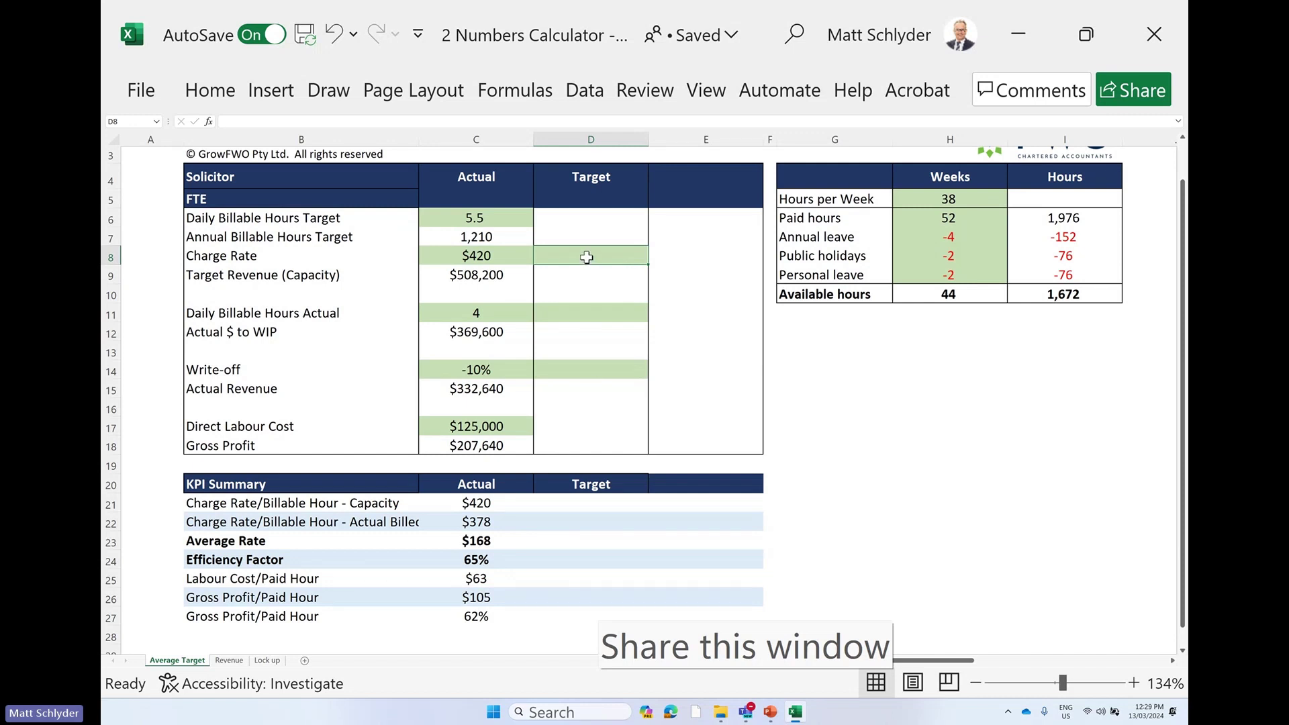
type("430")
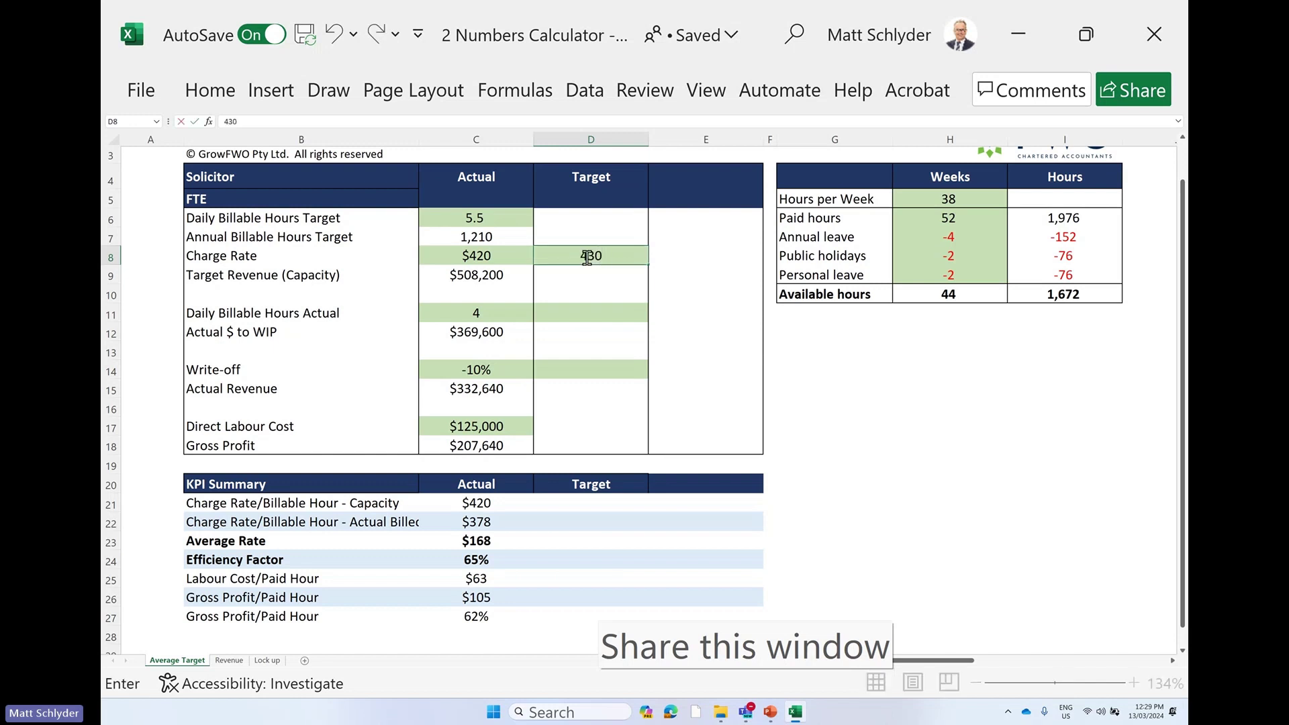
key("Return")
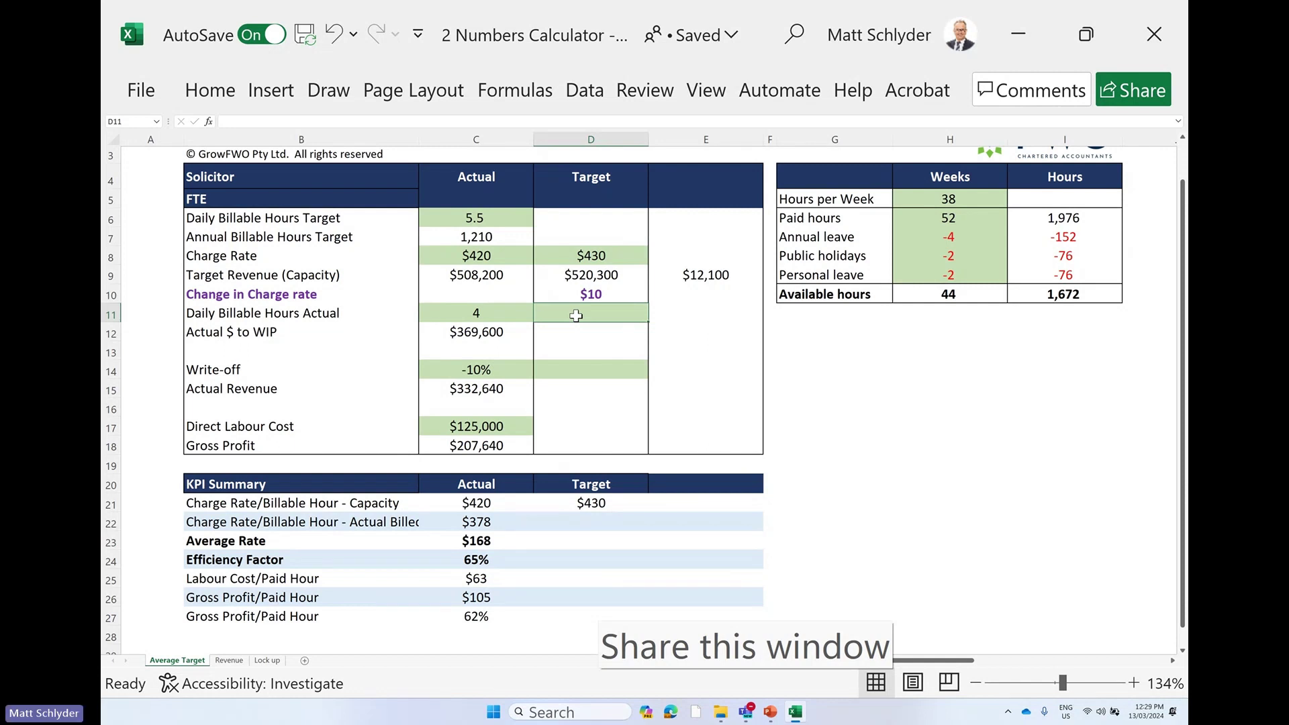
- In the Target column, set Daily Billable Hours Actual to 4.5 and Write-off to -5%
type("4.5")
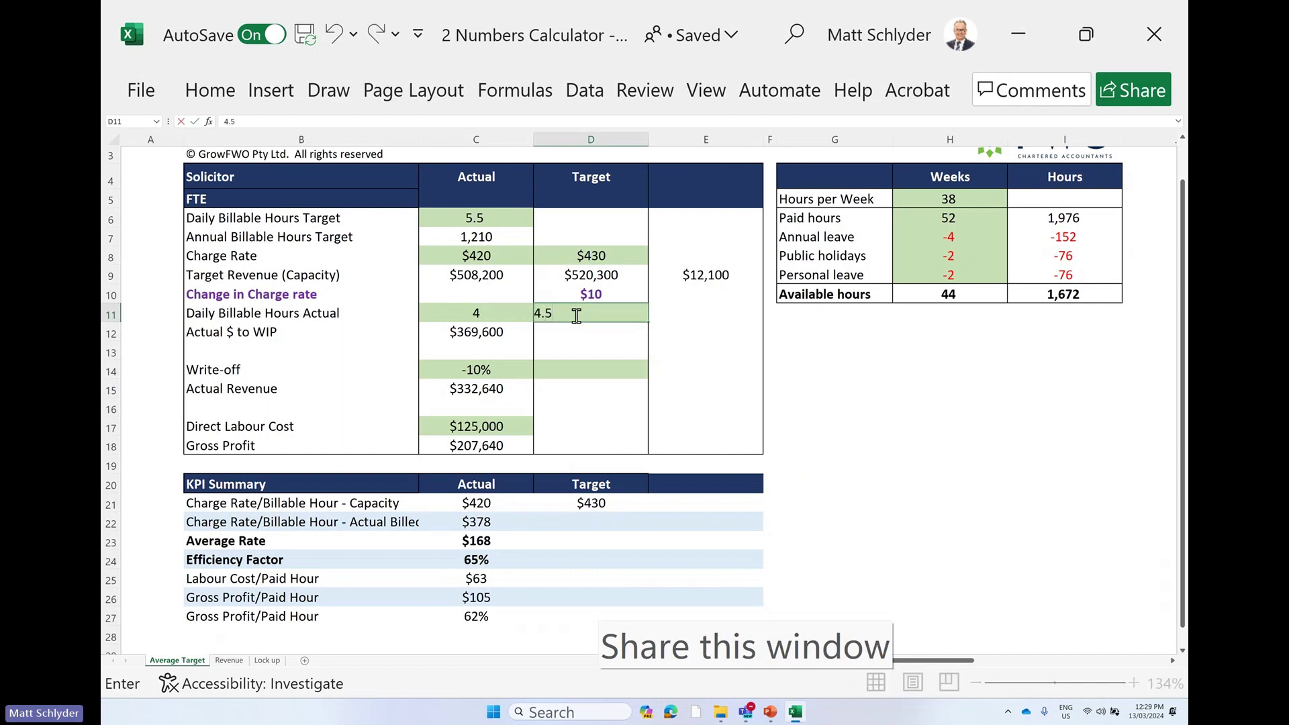
key("Return")
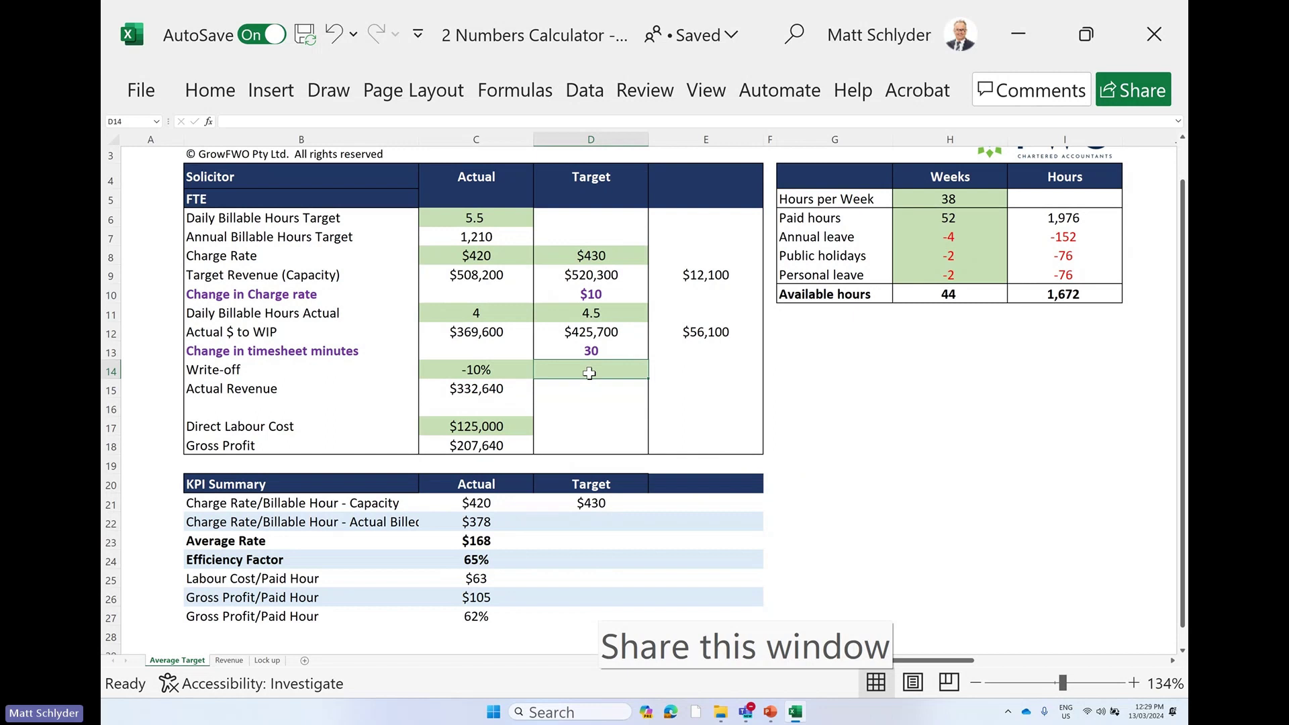
type("-")
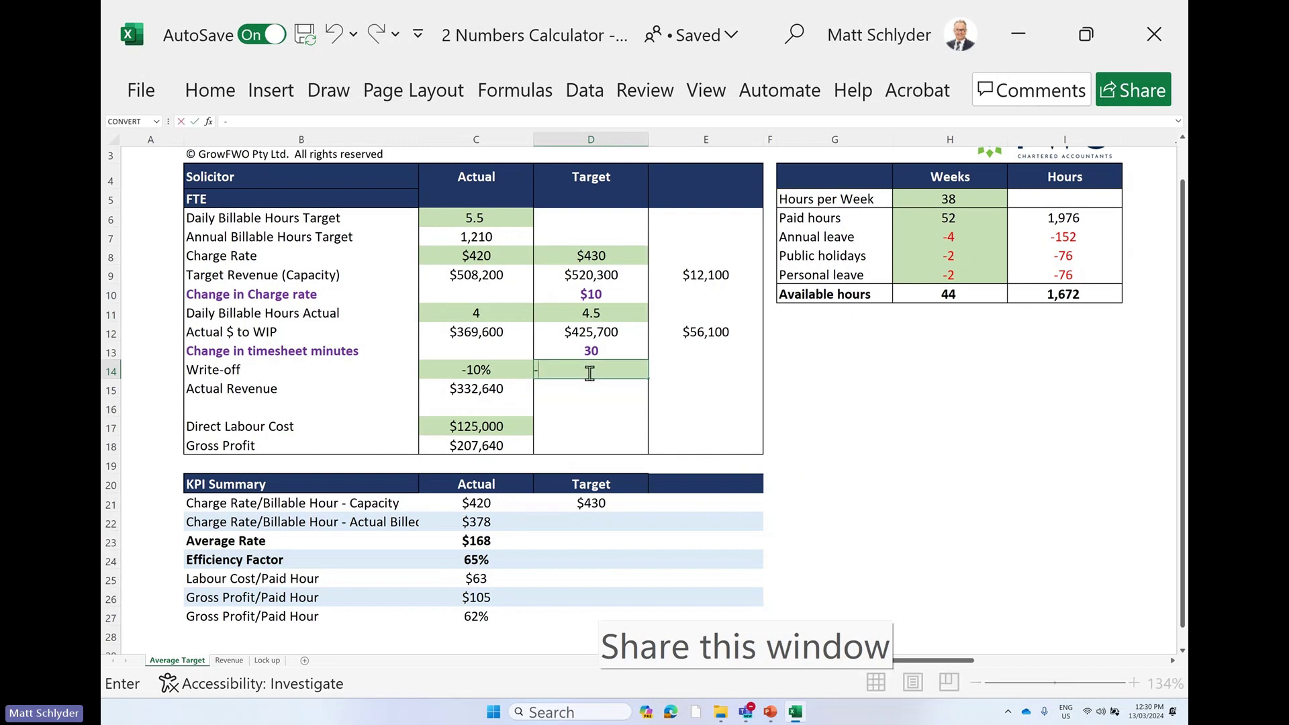
type("5")
key("Return")
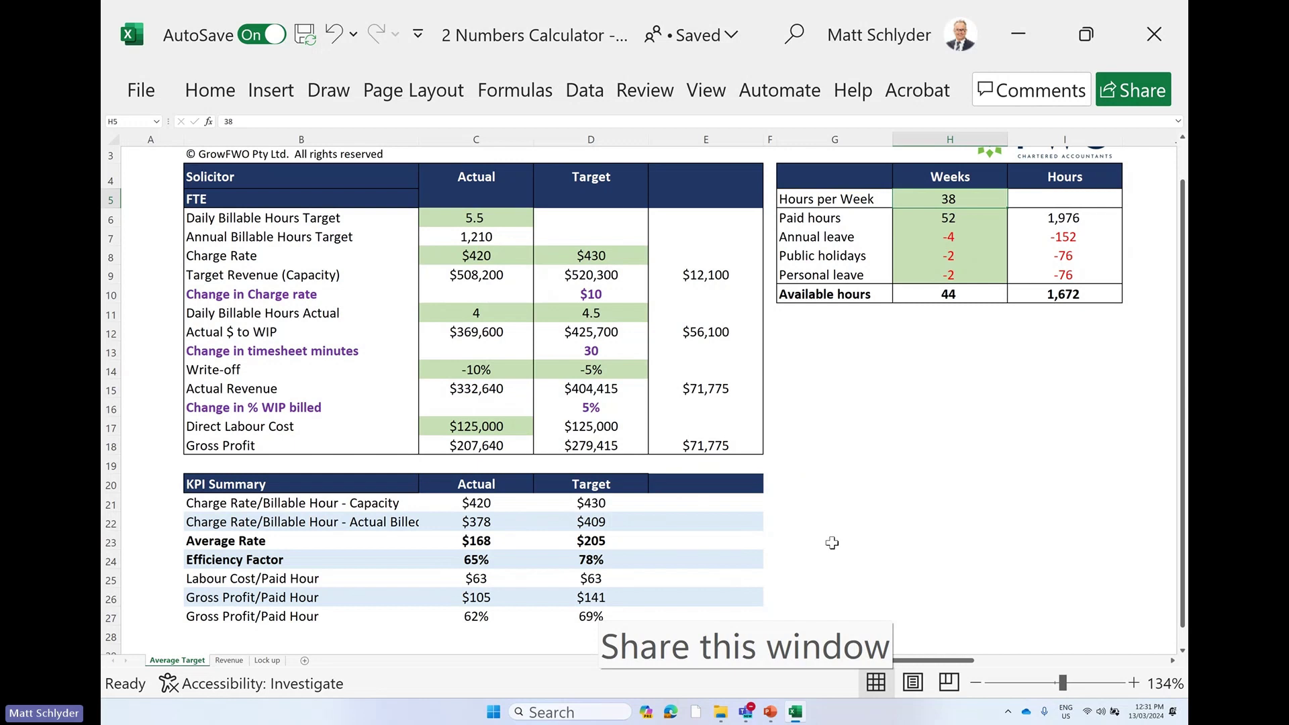
- On the Revenue sheet, set Actual Productivity in the Target column to 47%
left_click(229, 661)
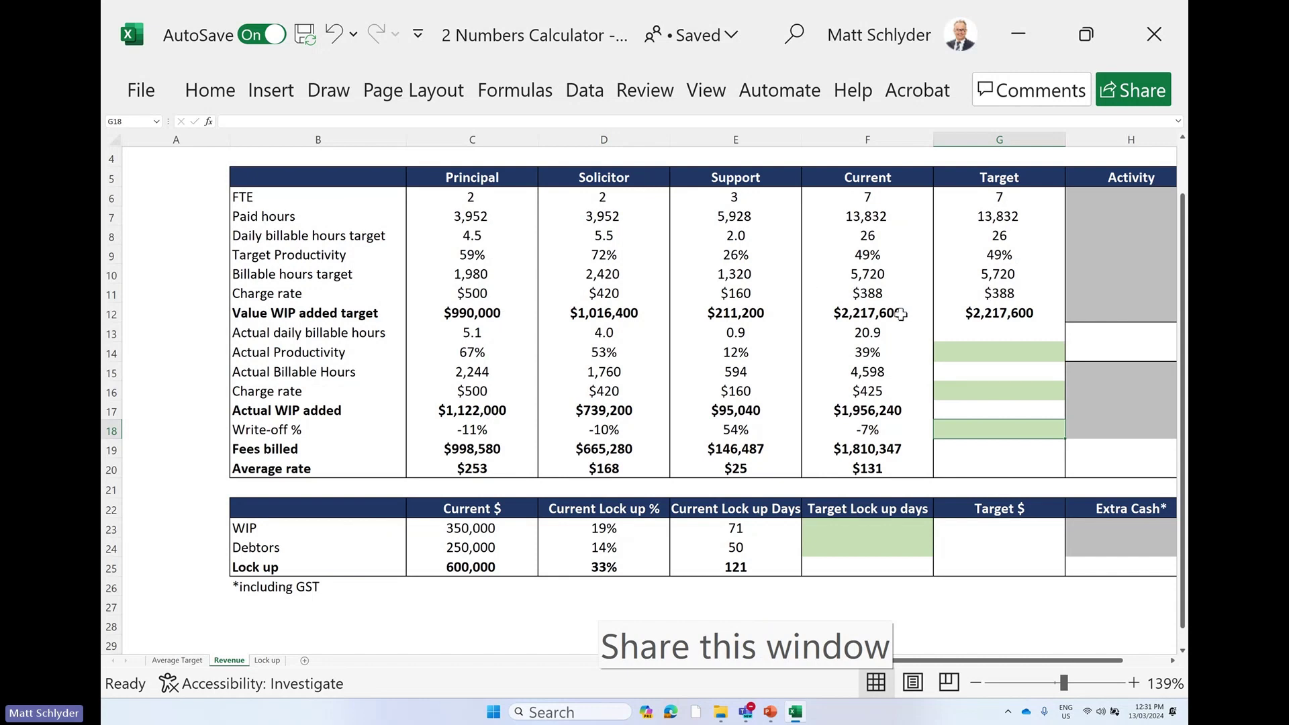
scroll(900, 313, "right", 2)
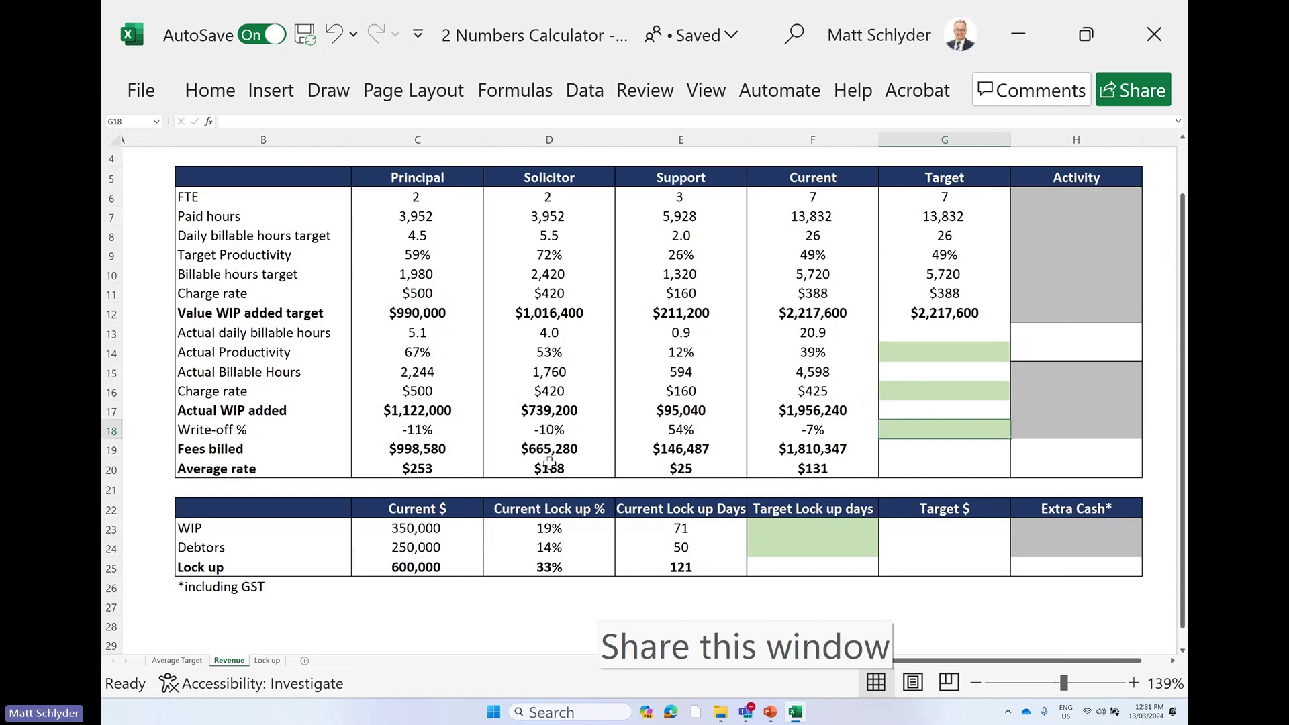
left_click(963, 355)
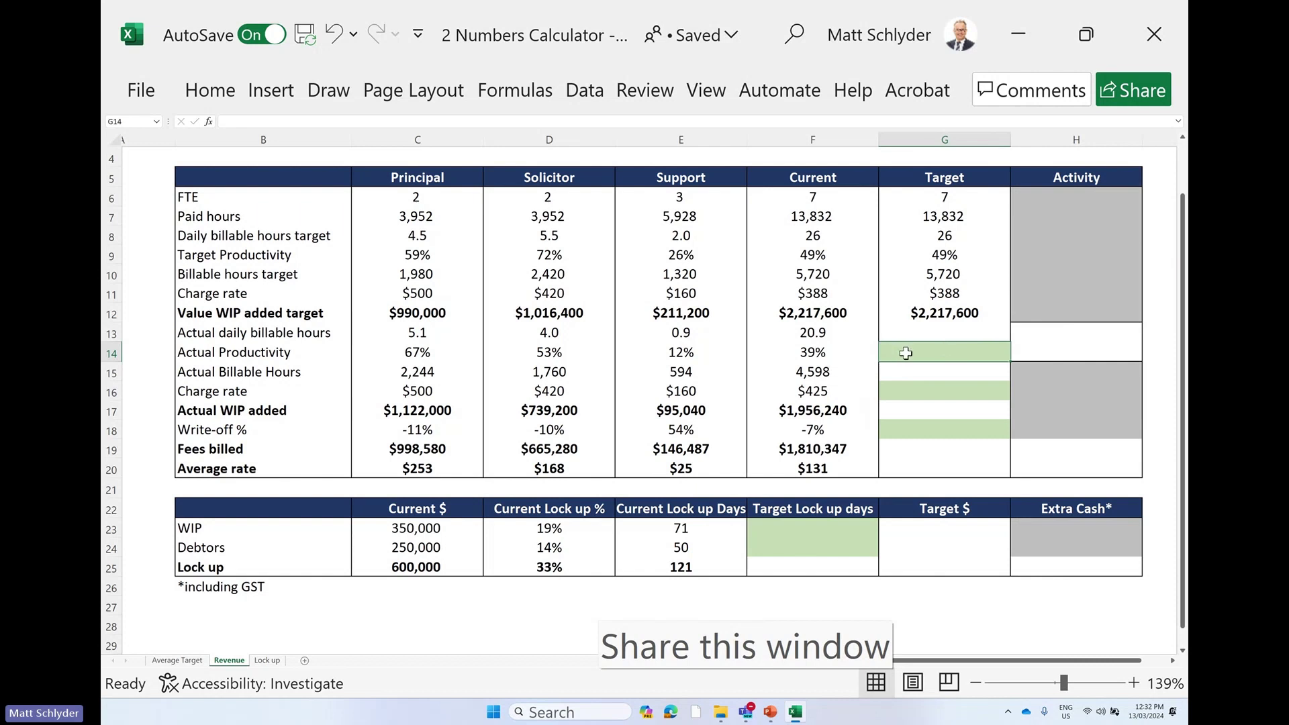
type("47")
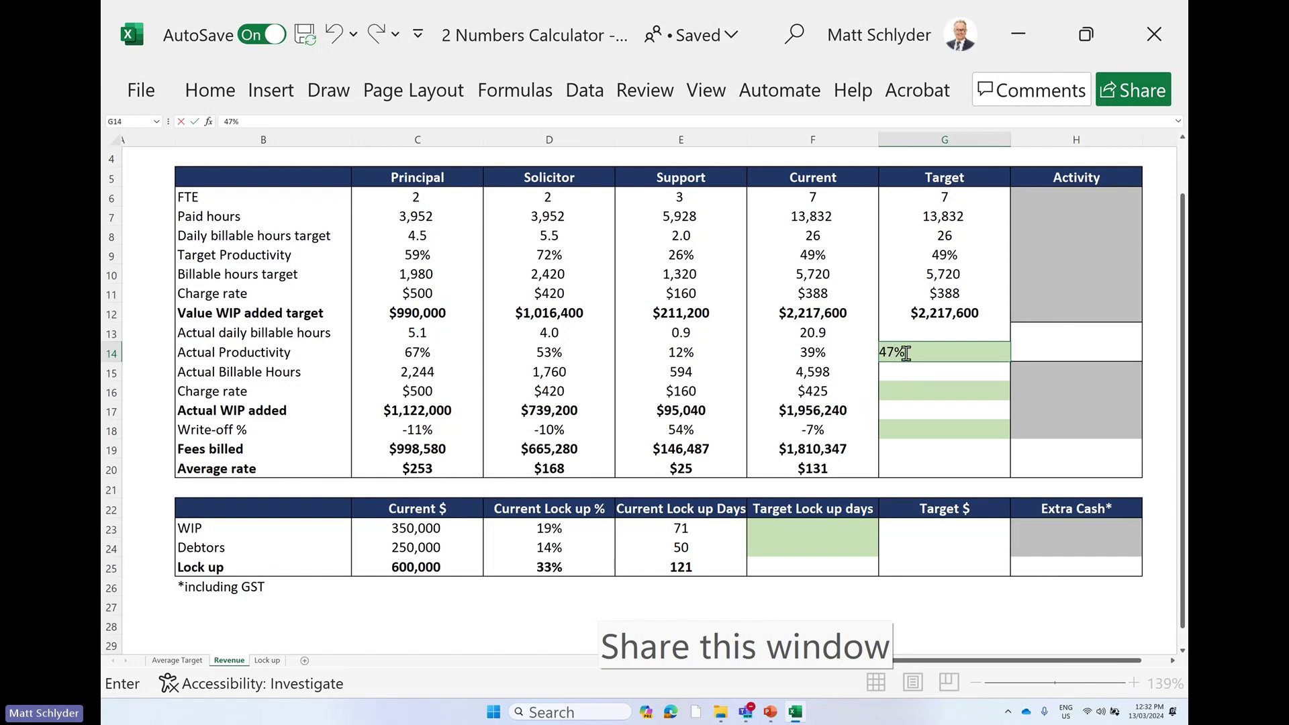
key("Return")
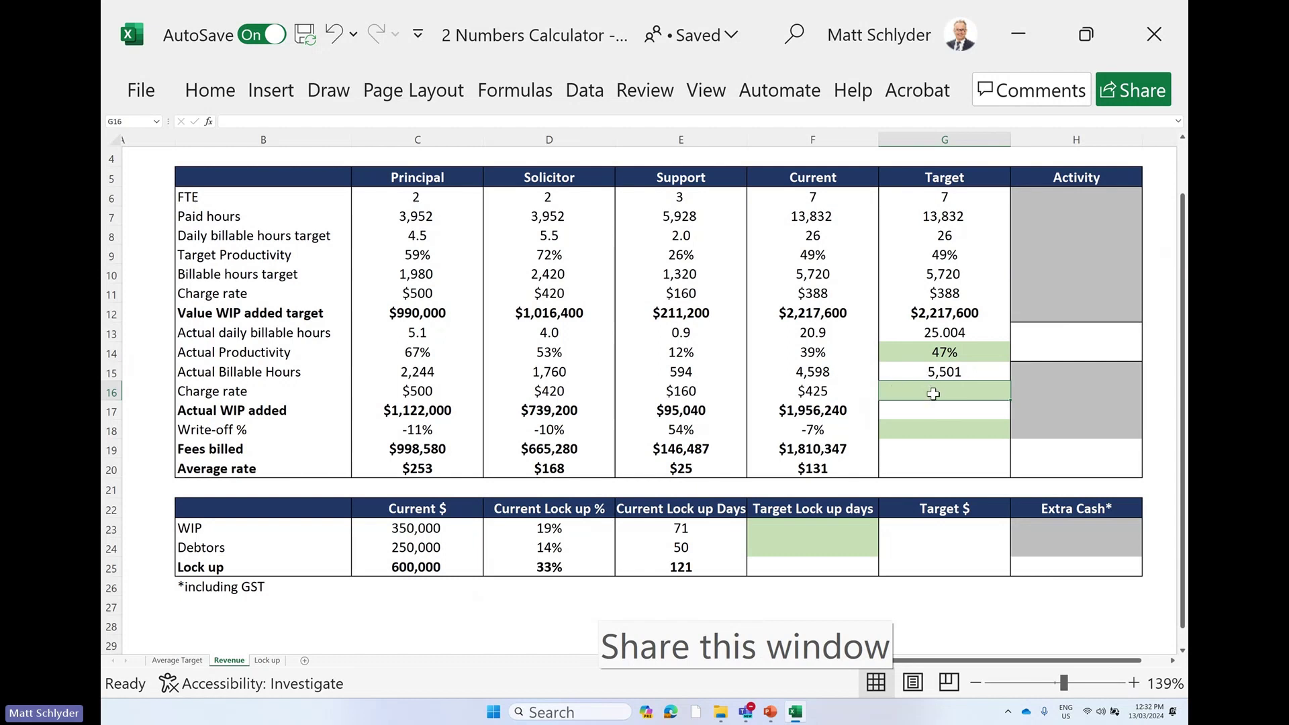
- In the Revenue sheet's Target column, set the Actual WIP Charge rate to $440 and the Write-off to -6%
type("440")
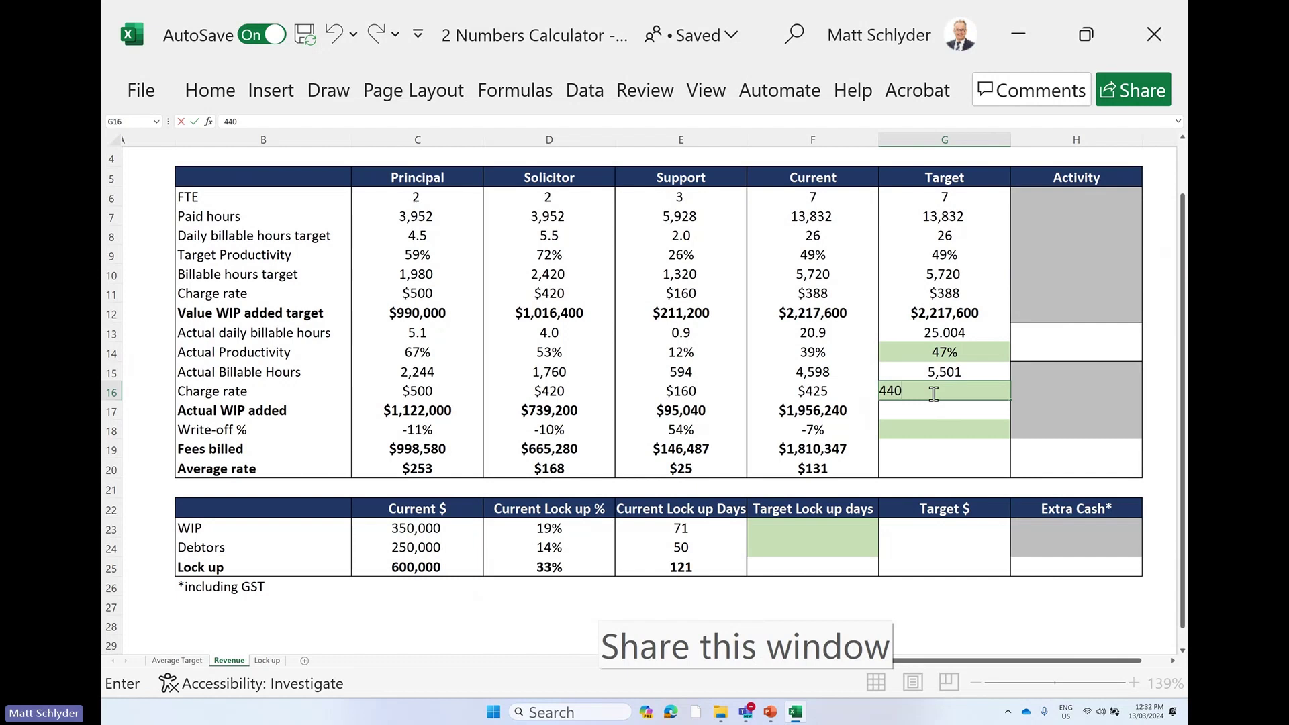
key("Return")
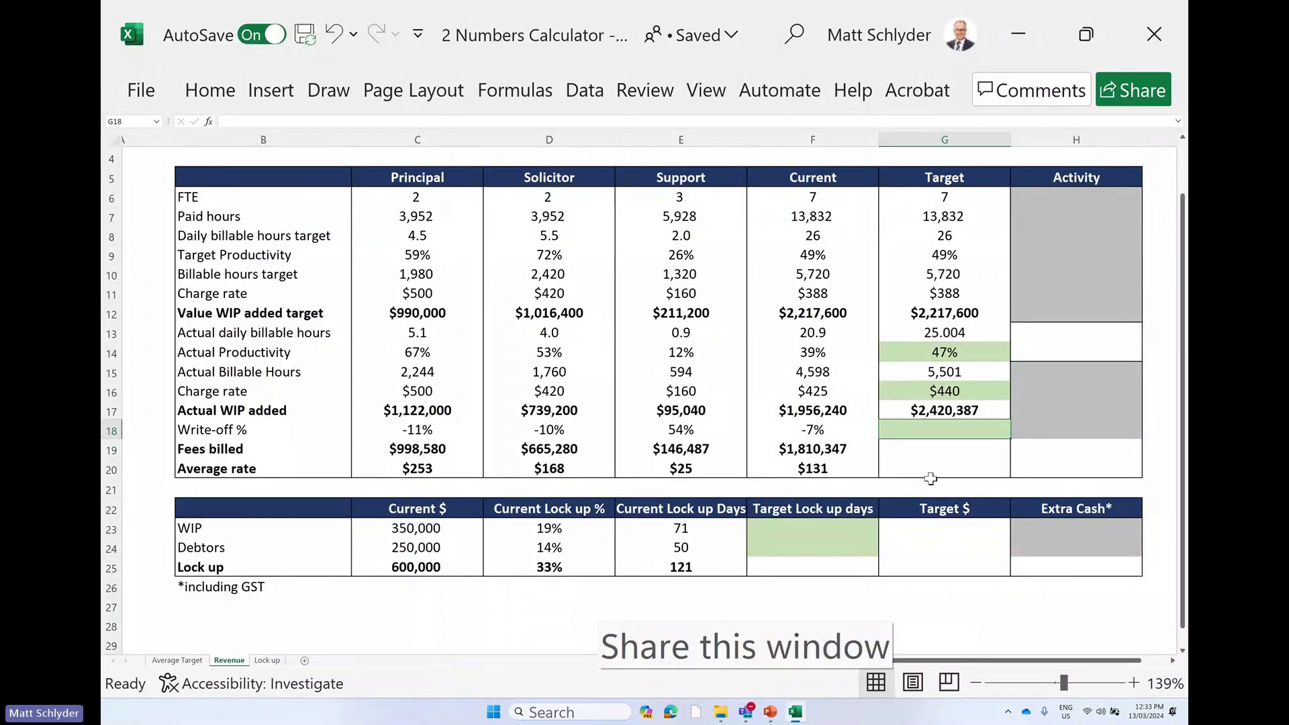
type("-")
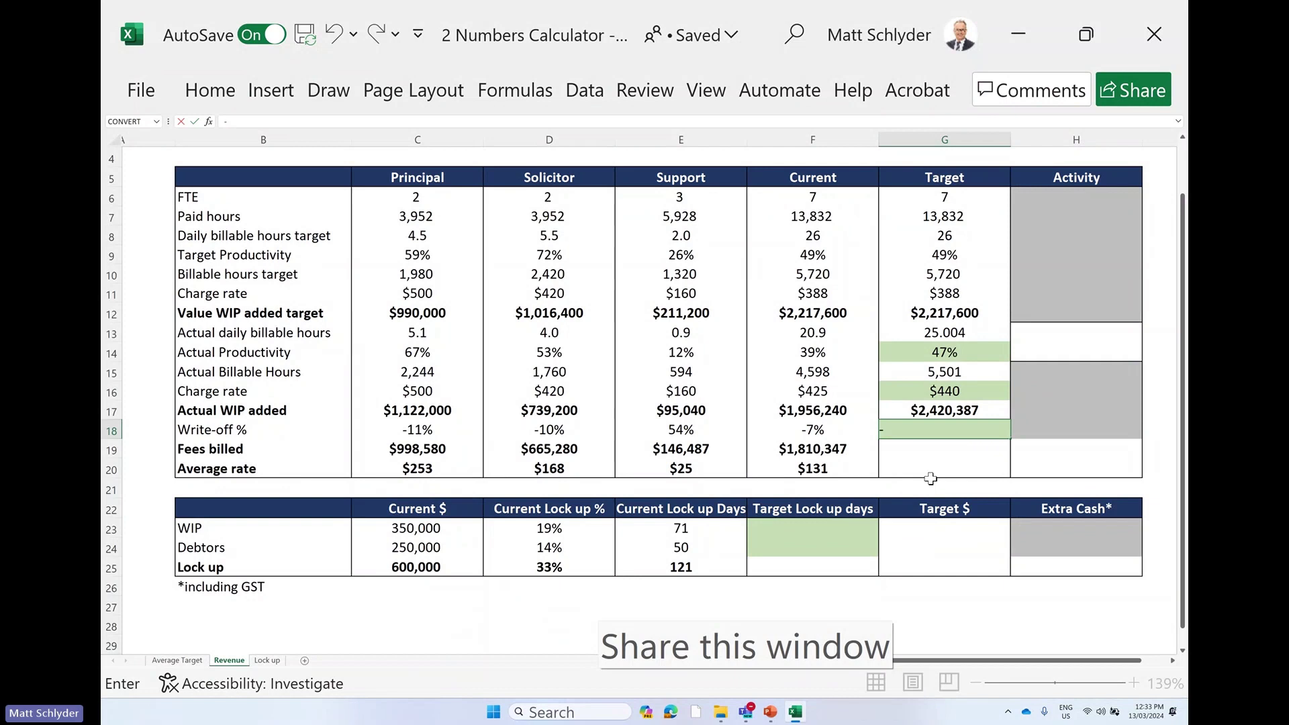
type("6%")
key("Return")
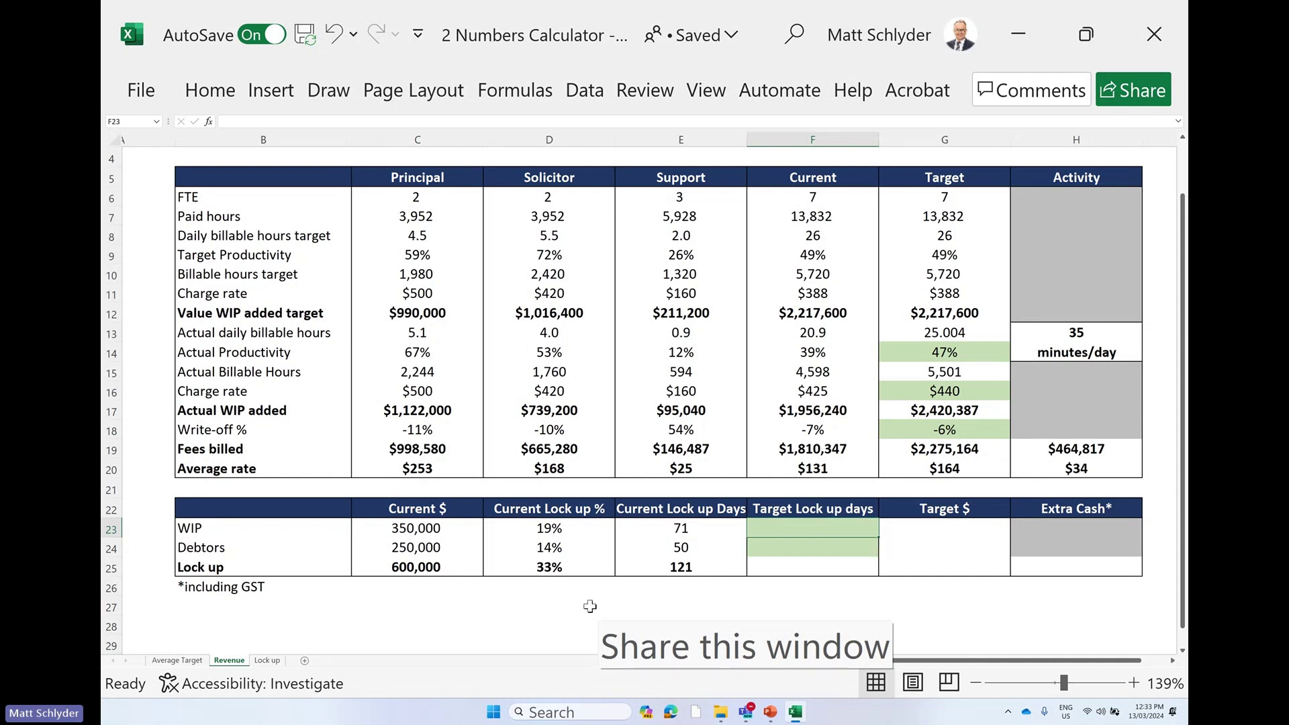
- Switch to PowerPoint, start the slide show from the Other Profit KPI's slide and advance to How to Improve Average Rate
left_click(769, 713)
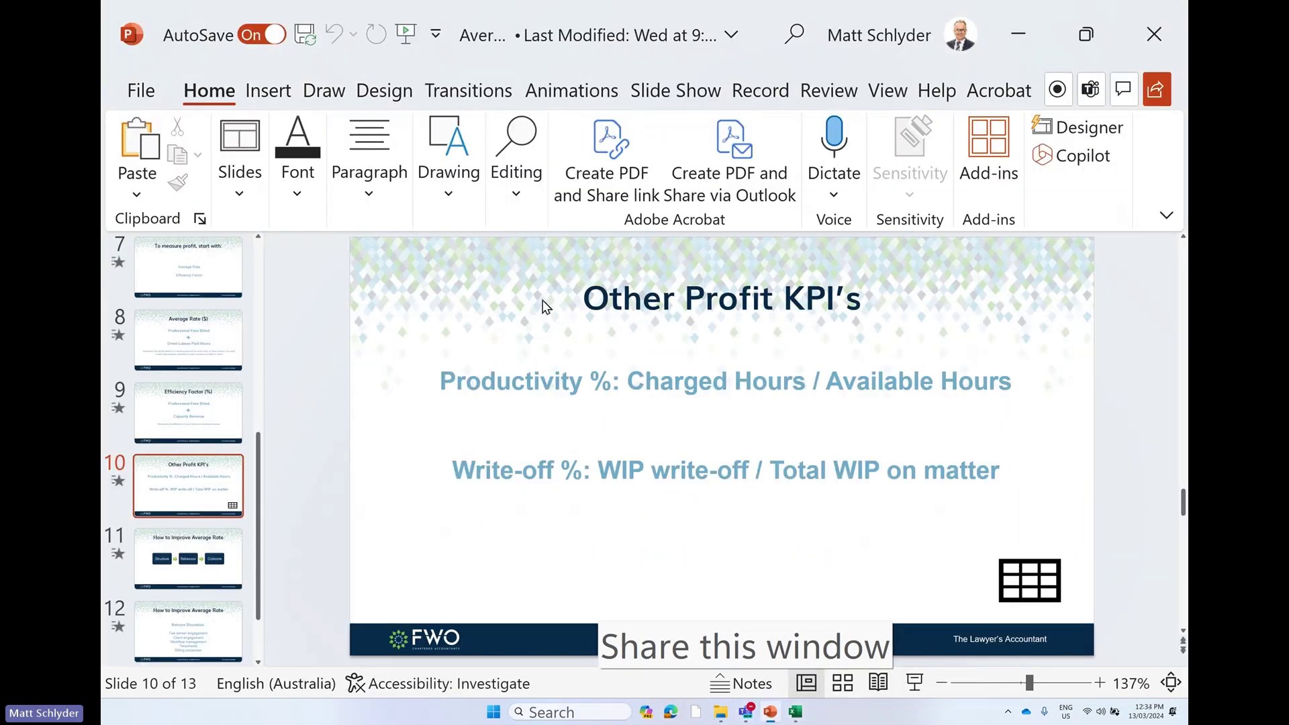
left_click(916, 685)
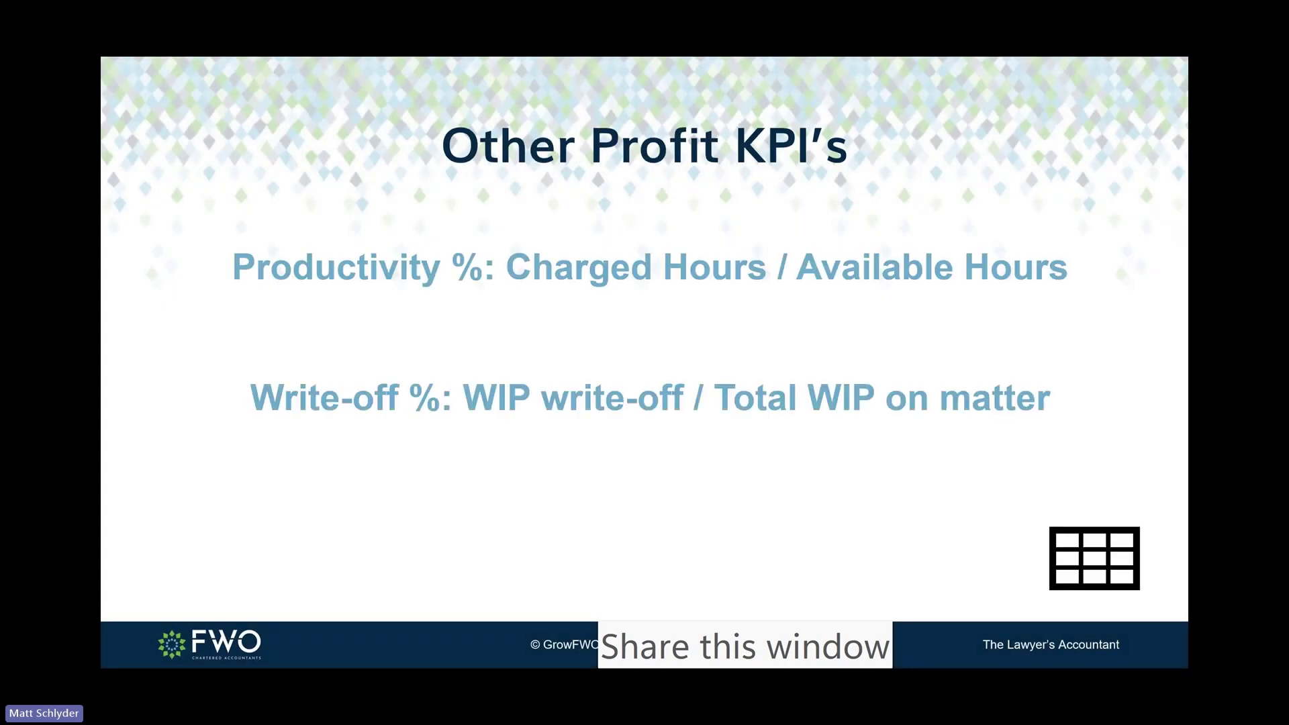
key("Right")
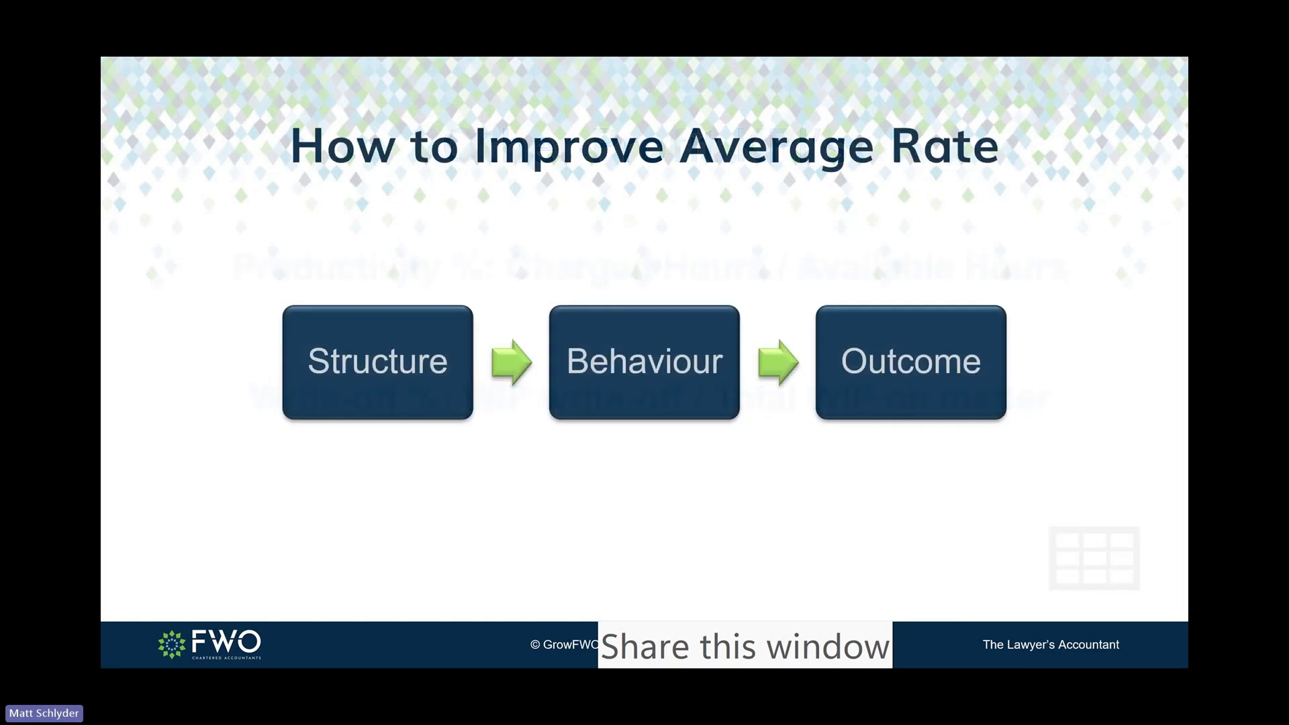